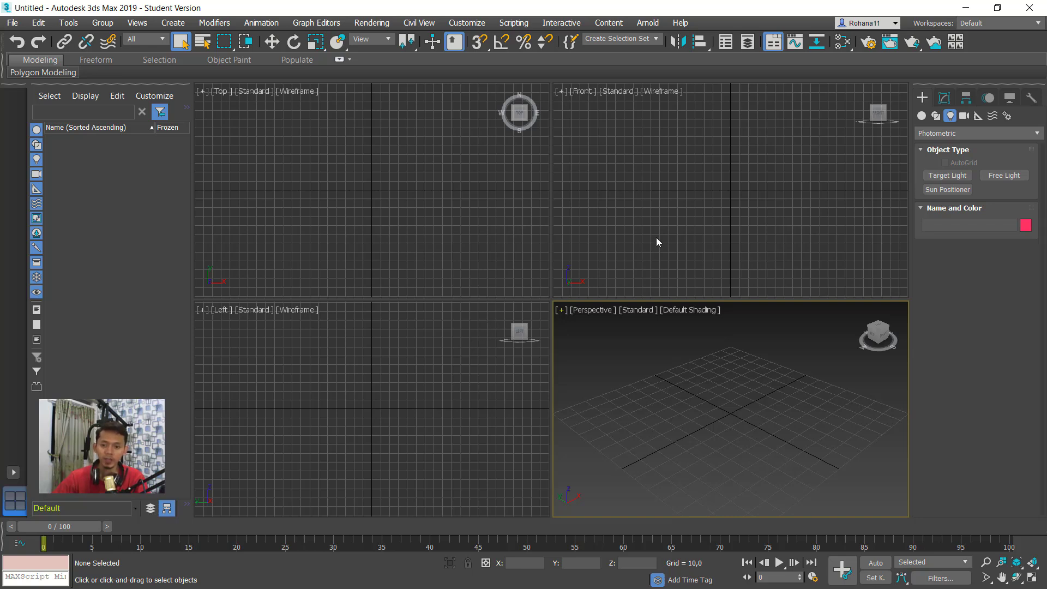
# Draw a standard-primitive Plane and a Sphere centred on it in the Perspective view
pyautogui.click(921, 116)
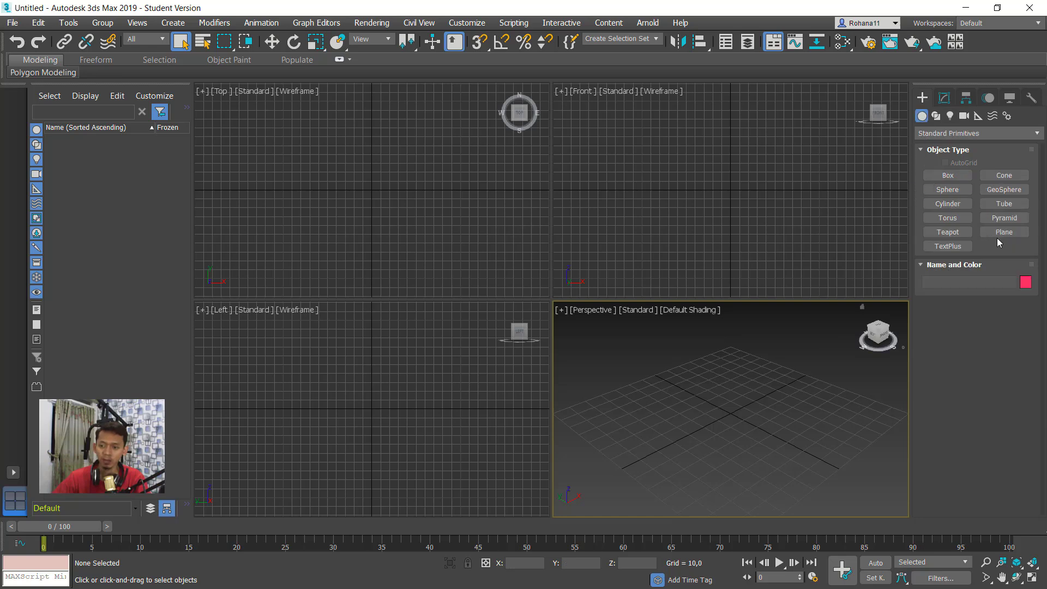
pyautogui.click(1004, 232)
pyautogui.moveTo(655, 429); pyautogui.dragTo(843, 425)
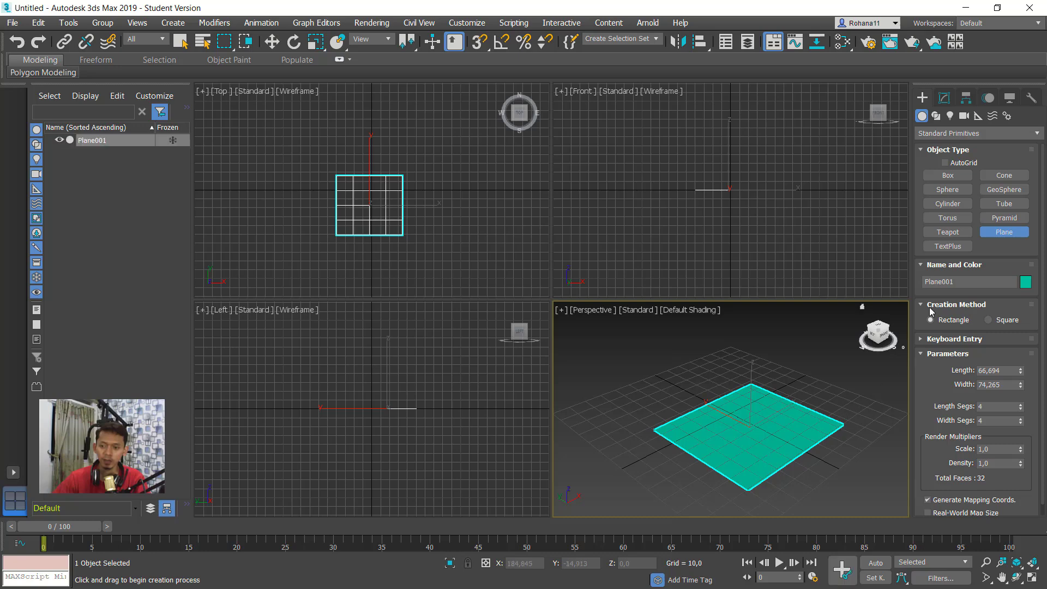
pyautogui.click(951, 190)
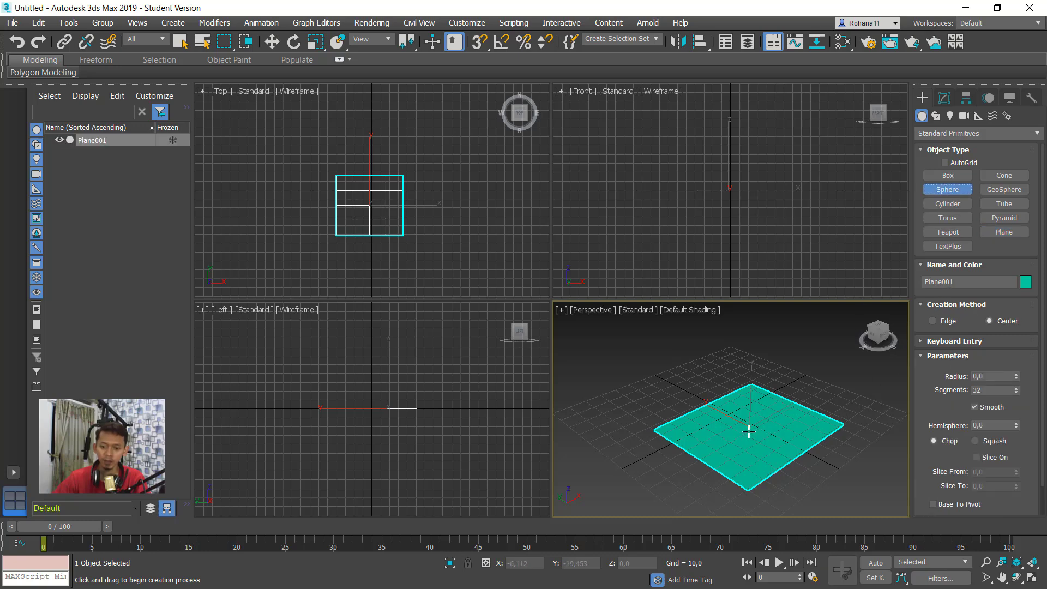
pyautogui.moveTo(749, 432); pyautogui.dragTo(720, 405)
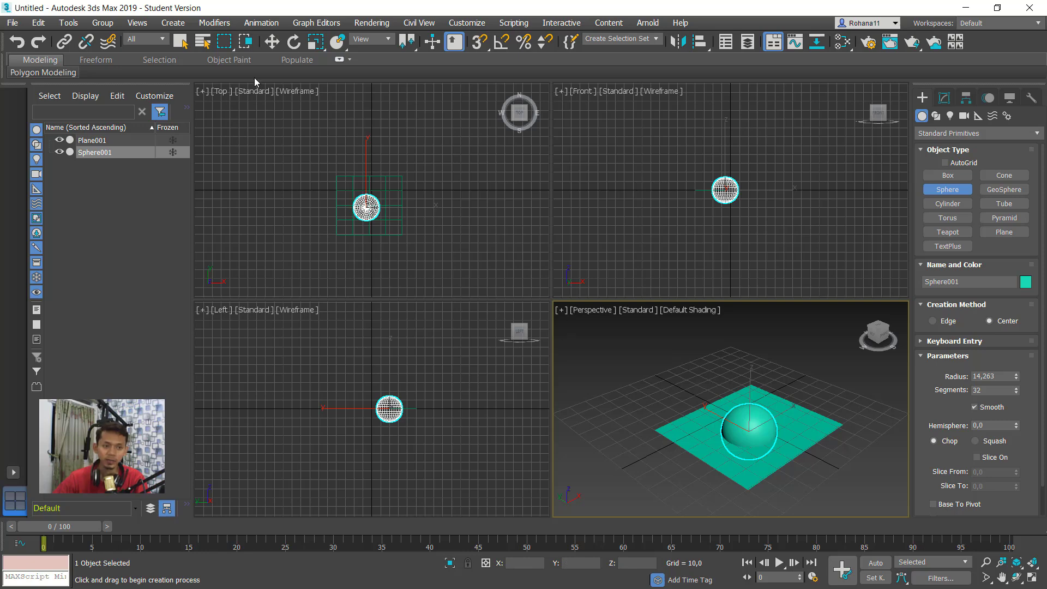
# Colour the plane grey and raise the sphere on Z to rest on it
pyautogui.click(272, 42)
pyautogui.click(818, 427)
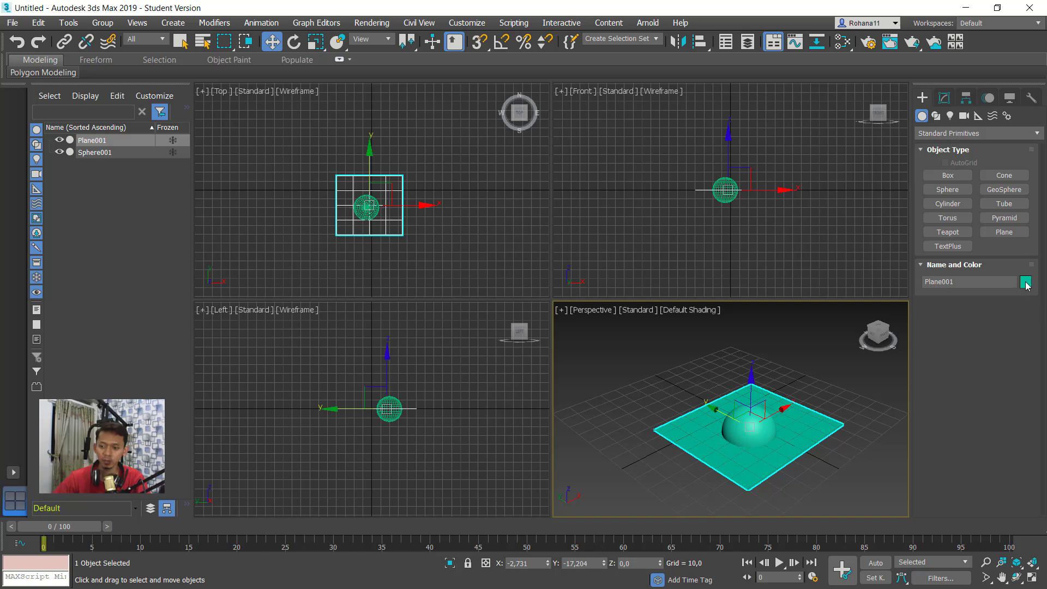
pyautogui.click(1026, 282)
pyautogui.click(601, 330)
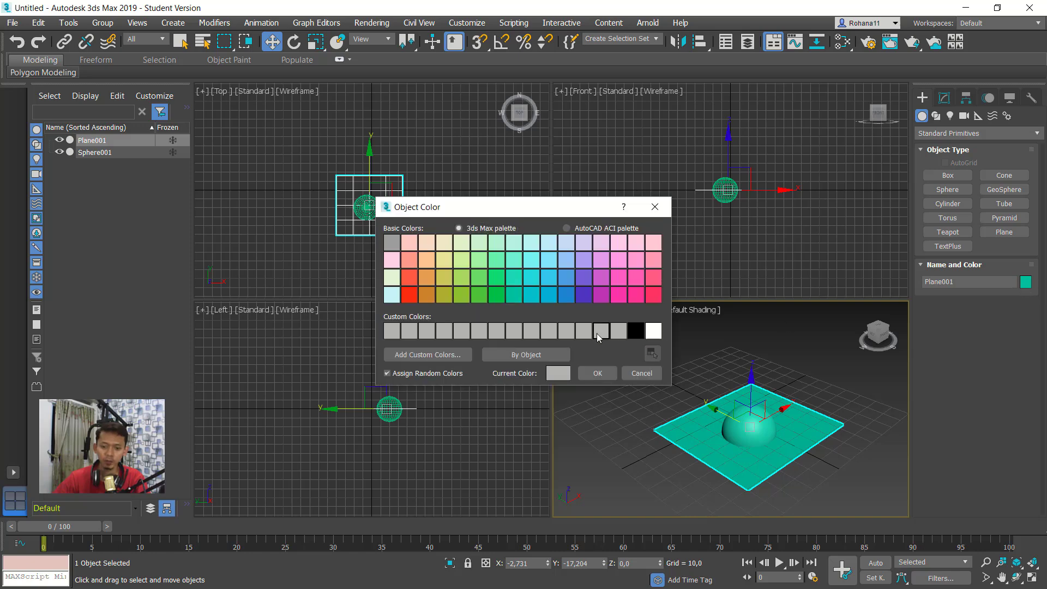
pyautogui.click(599, 375)
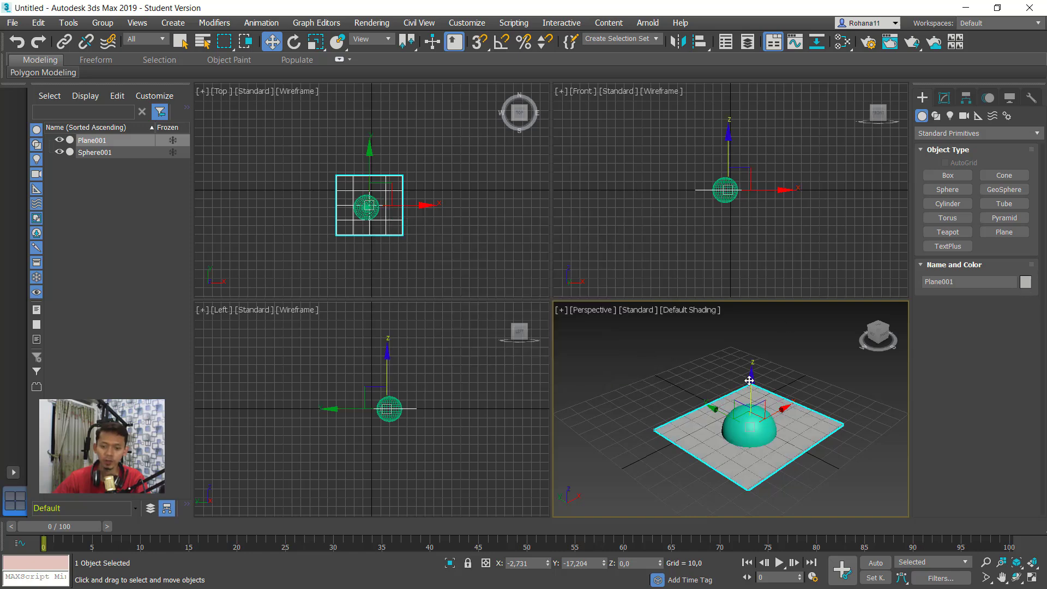
pyautogui.click(760, 445)
pyautogui.moveTo(750, 383); pyautogui.dragTo(750, 367)
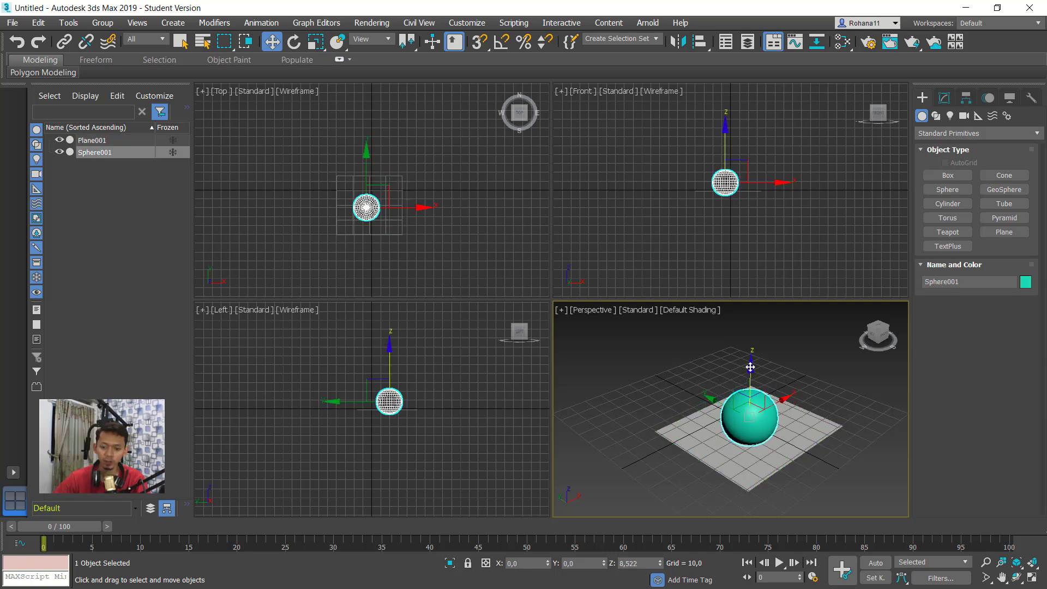
pyautogui.click(839, 398)
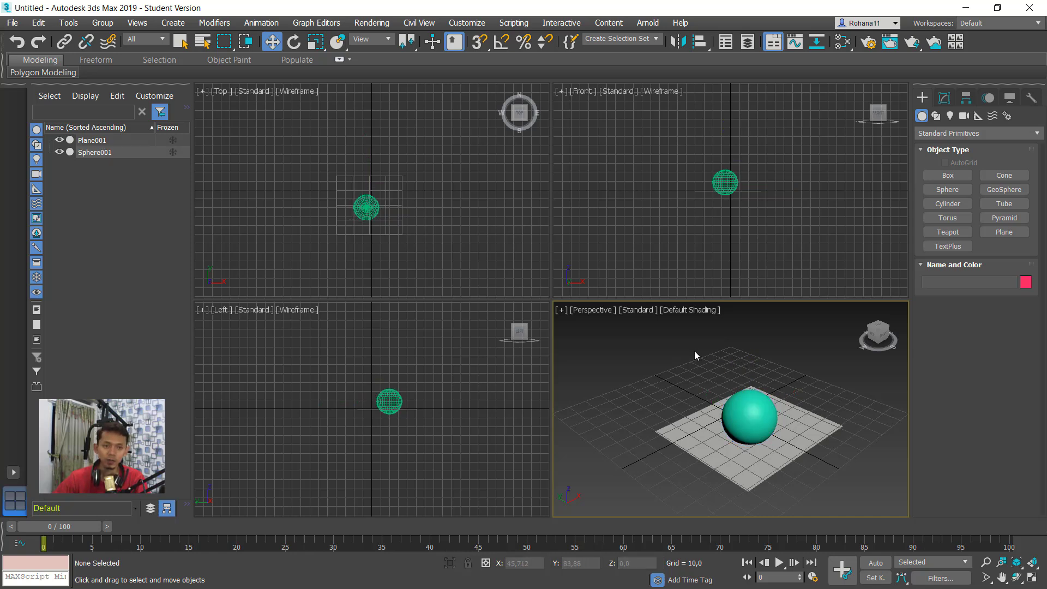
# Set the Render Setup renderer dropdown to Arnold and close the dialog
pyautogui.click(368, 23)
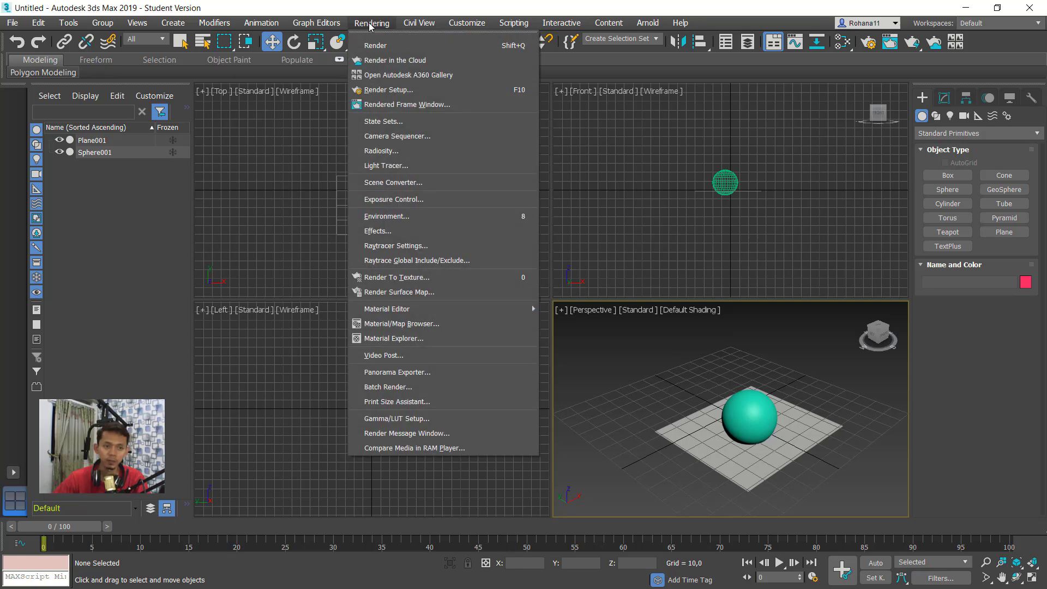
pyautogui.click(402, 94)
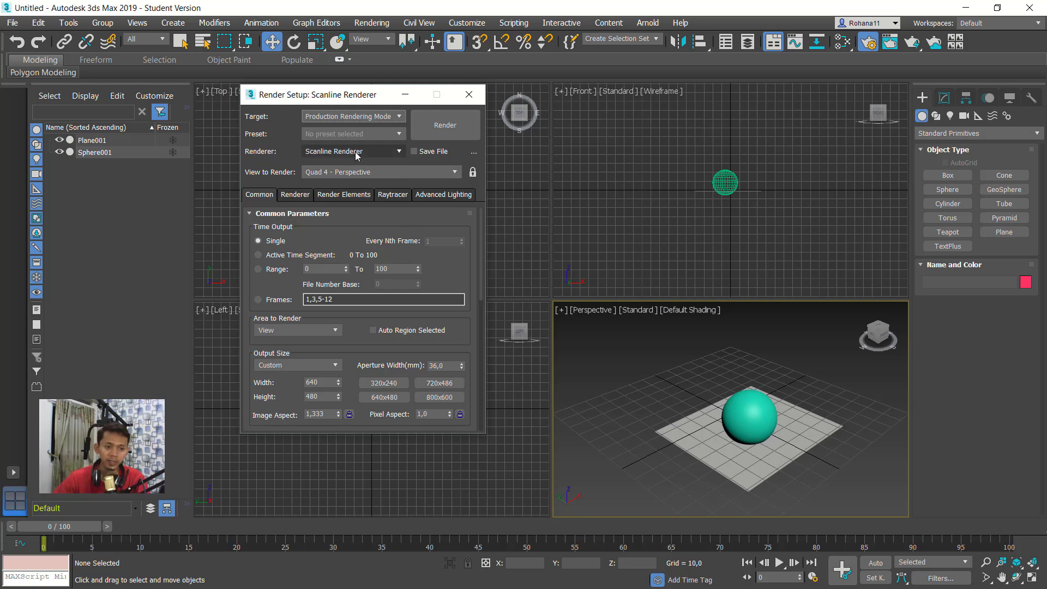
pyautogui.click(358, 155)
pyautogui.click(328, 213)
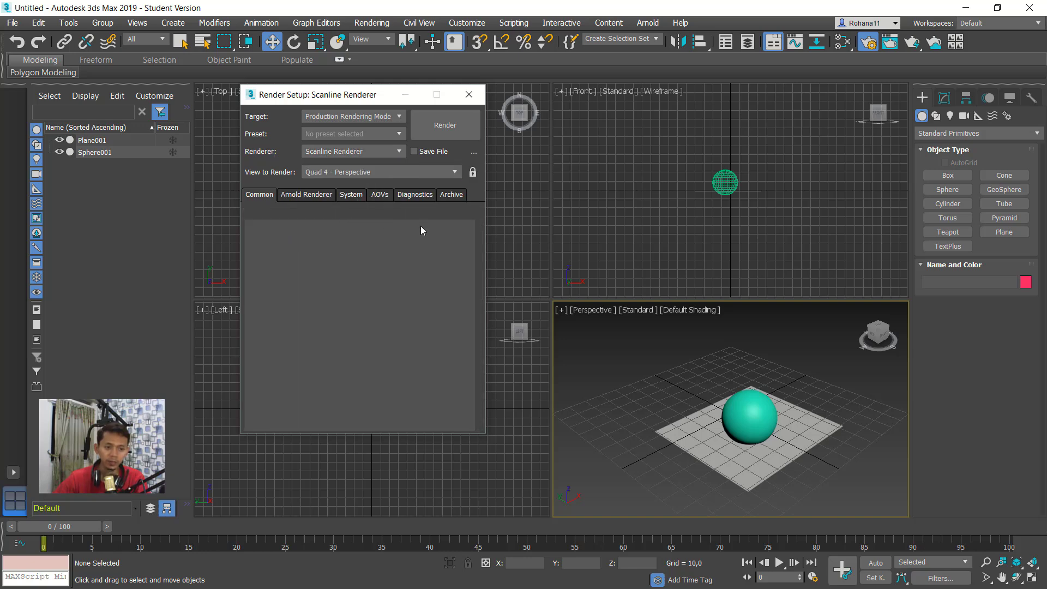
pyautogui.click(467, 96)
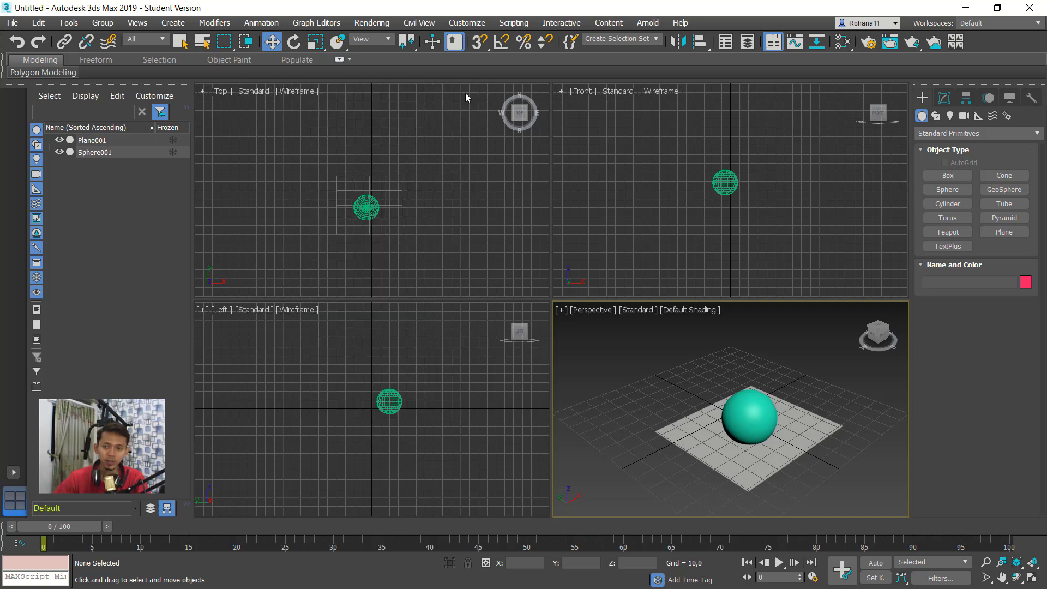
# Create a targeted Arnold Light high up, aimed down at the sphere
pyautogui.click(951, 117)
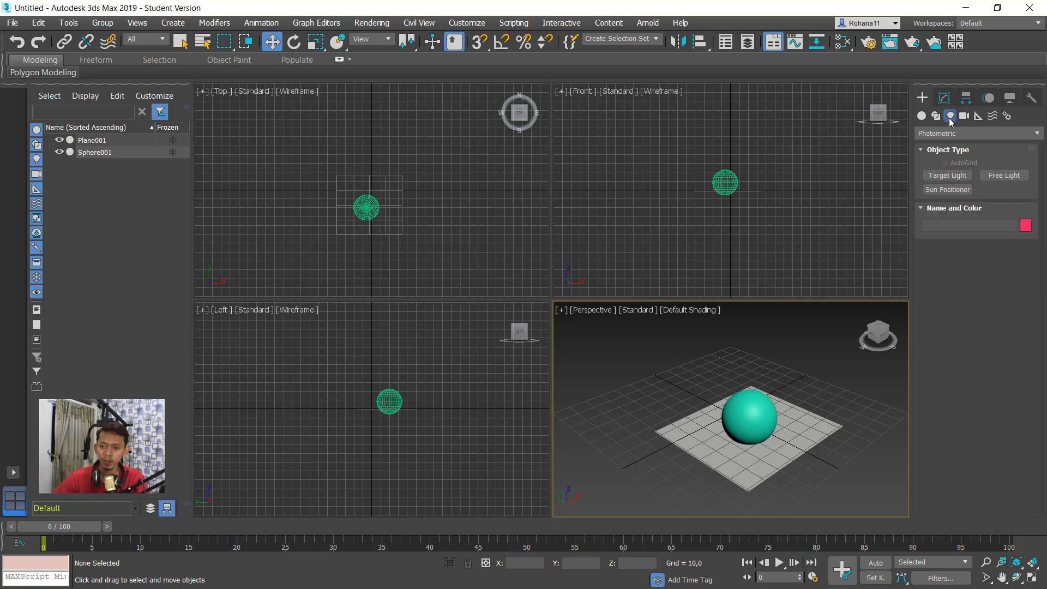
pyautogui.click(955, 134)
pyautogui.click(934, 170)
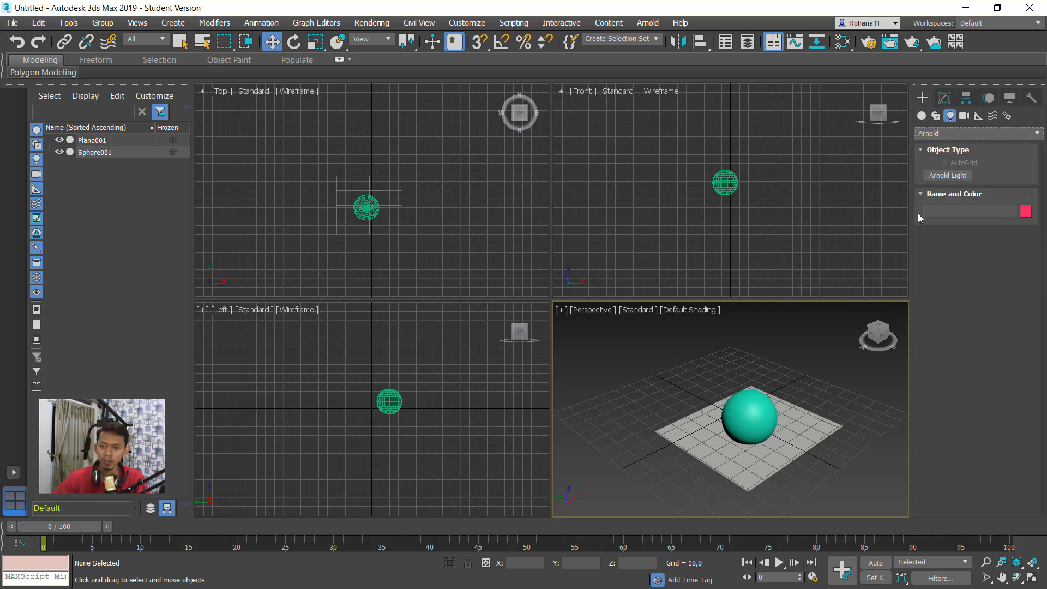
pyautogui.click(947, 175)
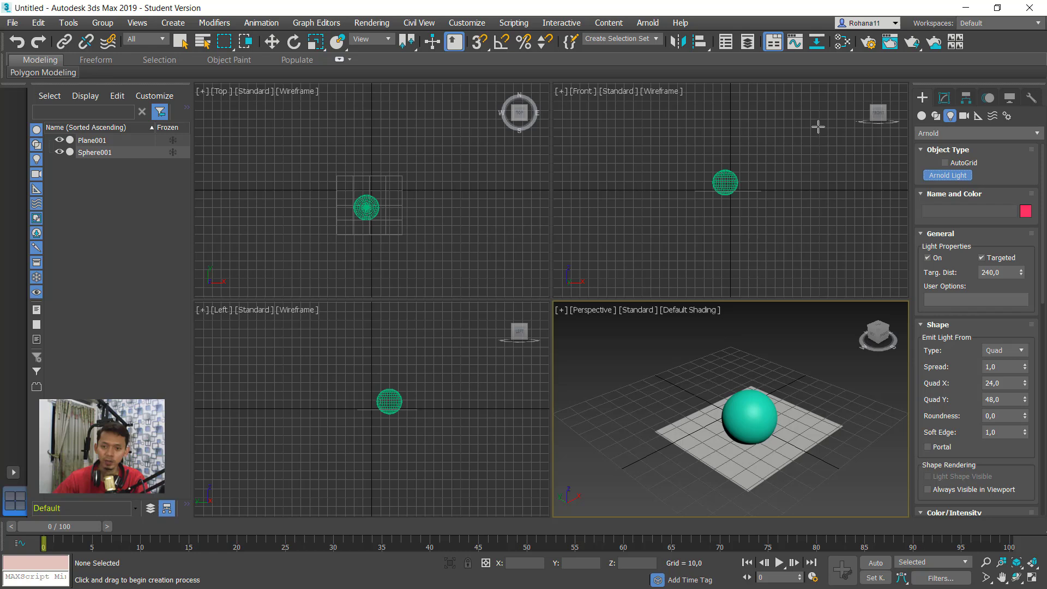
pyautogui.moveTo(818, 127)
pyautogui.mouseDown()
pyautogui.moveTo(703, 205)
pyautogui.moveTo(734, 180)
pyautogui.mouseUp()
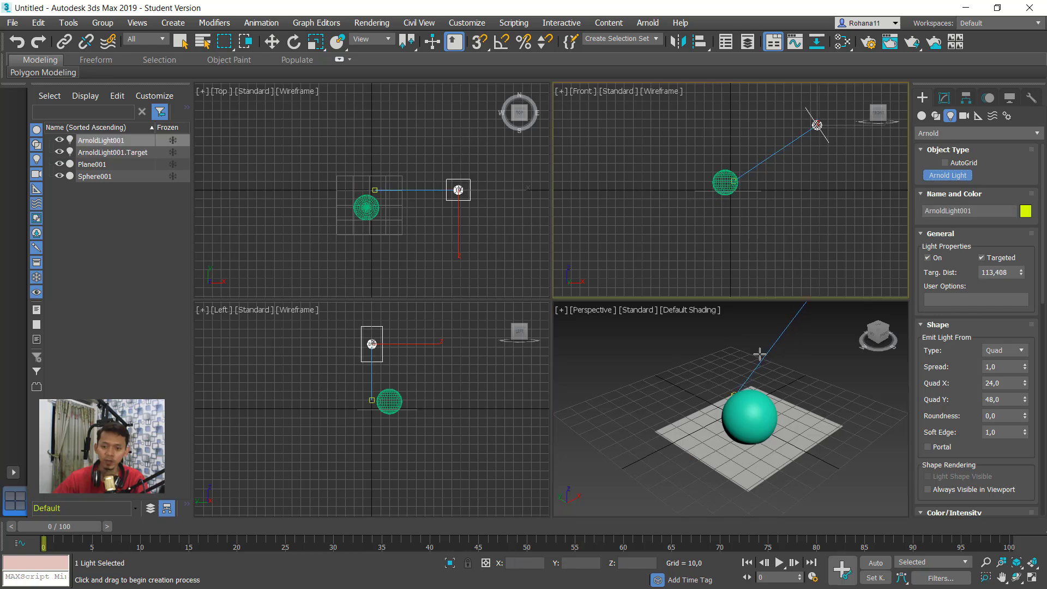
# Move the Arnold light along Y and X to sit above and beside the sphere
pyautogui.scroll(-3, 760, 354)
pyautogui.moveTo(775, 385); pyautogui.dragTo(784, 398, button='middle')
pyautogui.press('w')
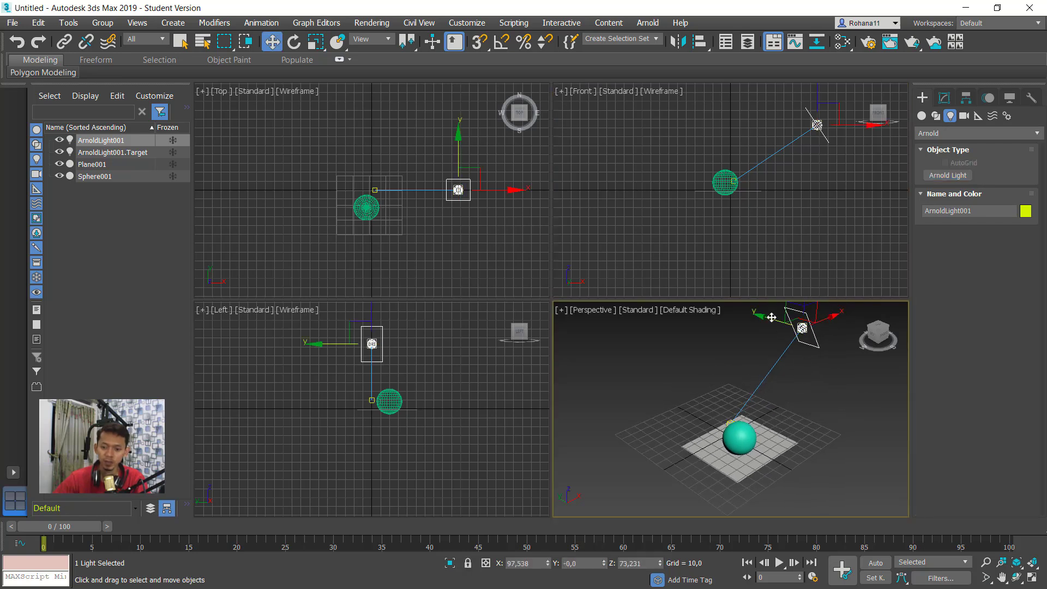
pyautogui.moveTo(771, 321); pyautogui.dragTo(795, 356)
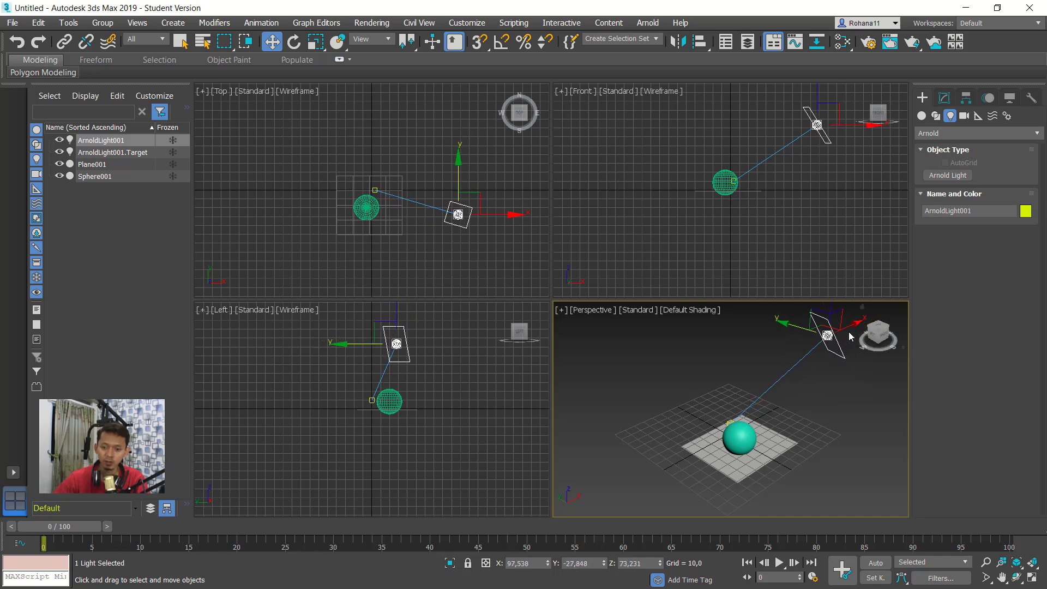
pyautogui.moveTo(849, 333)
pyautogui.mouseDown()
pyautogui.moveTo(813, 350)
pyautogui.moveTo(839, 357)
pyautogui.mouseUp()
pyautogui.moveTo(777, 381); pyautogui.dragTo(733, 408, button='middle')
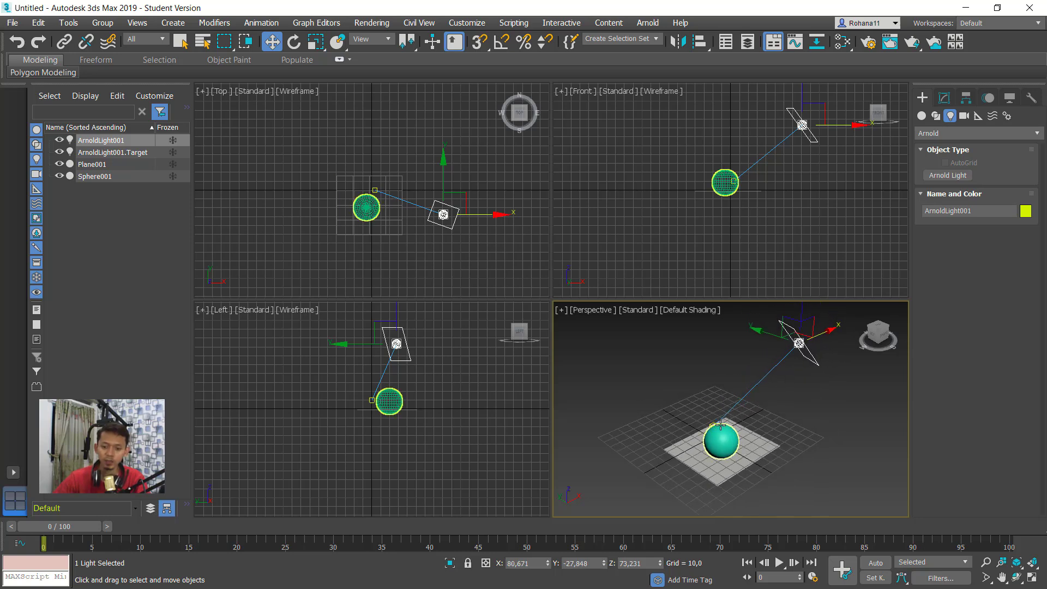
# Test-render the scene, turn off the light's Normalize Energy, and render again
pyautogui.click(913, 43)
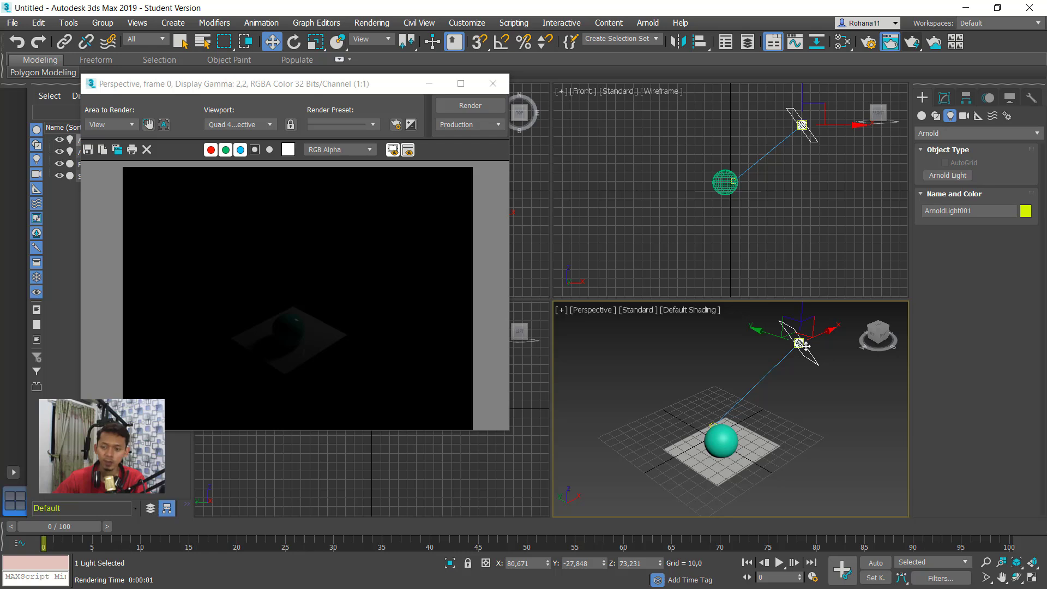
pyautogui.click(944, 98)
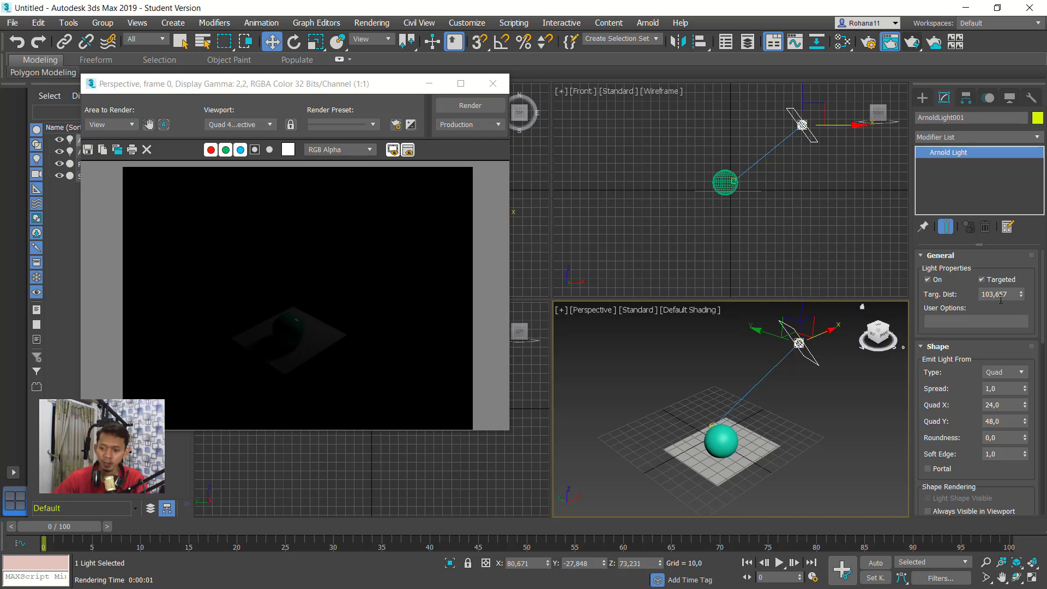
pyautogui.moveTo(1042, 295)
pyautogui.mouseDown()
pyautogui.moveTo(1041, 444)
pyautogui.moveTo(1042, 396)
pyautogui.mouseUp()
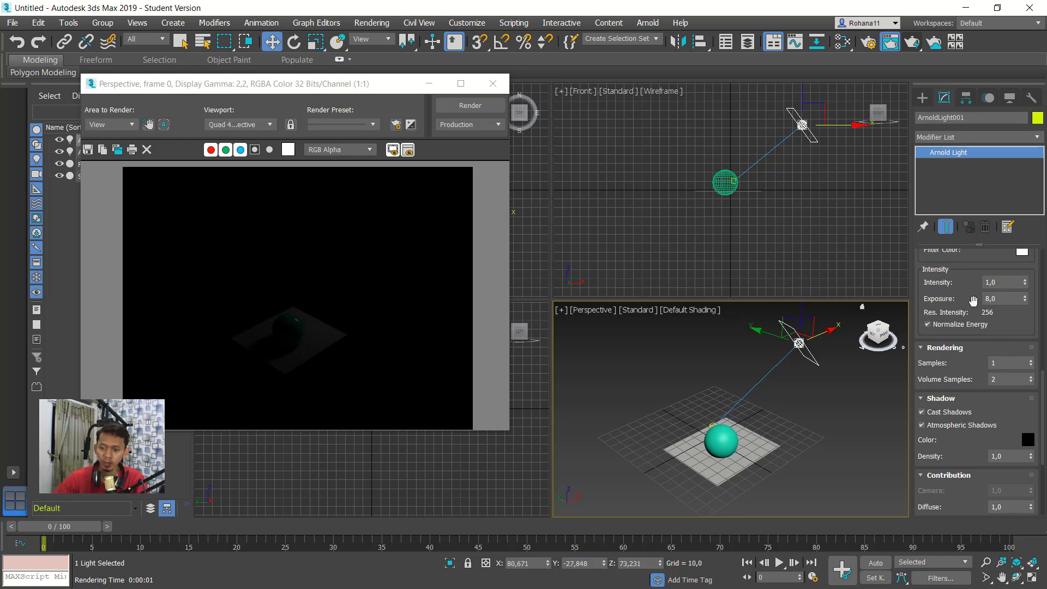
pyautogui.click(928, 324)
pyautogui.click(912, 44)
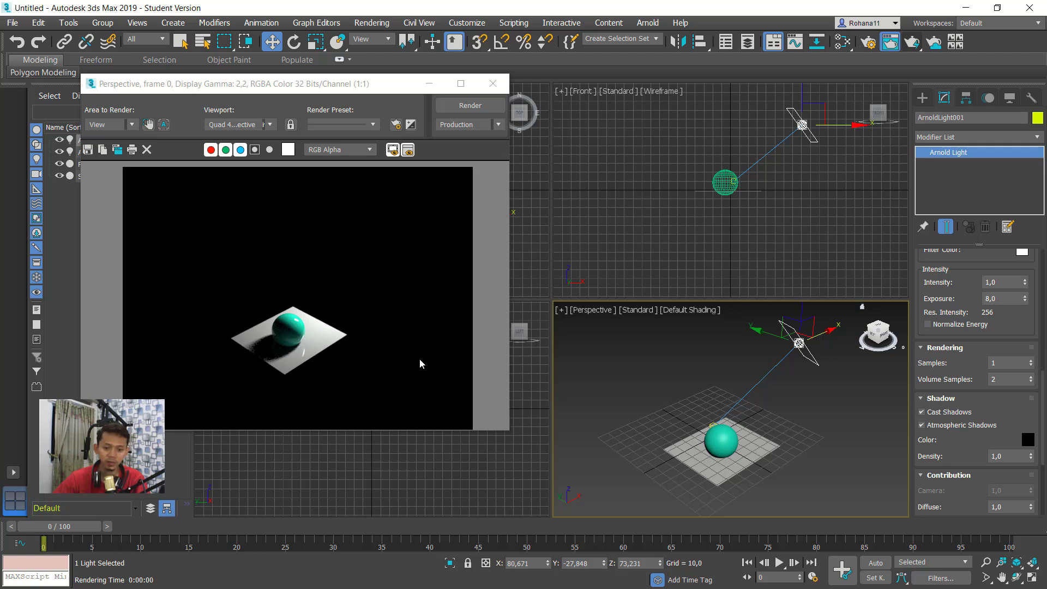
# Orbit, pan and zoom the Perspective view, then close the Rendered Frame Window
pyautogui.scroll(1, 735, 469)
pyautogui.scroll(1, 734, 469)
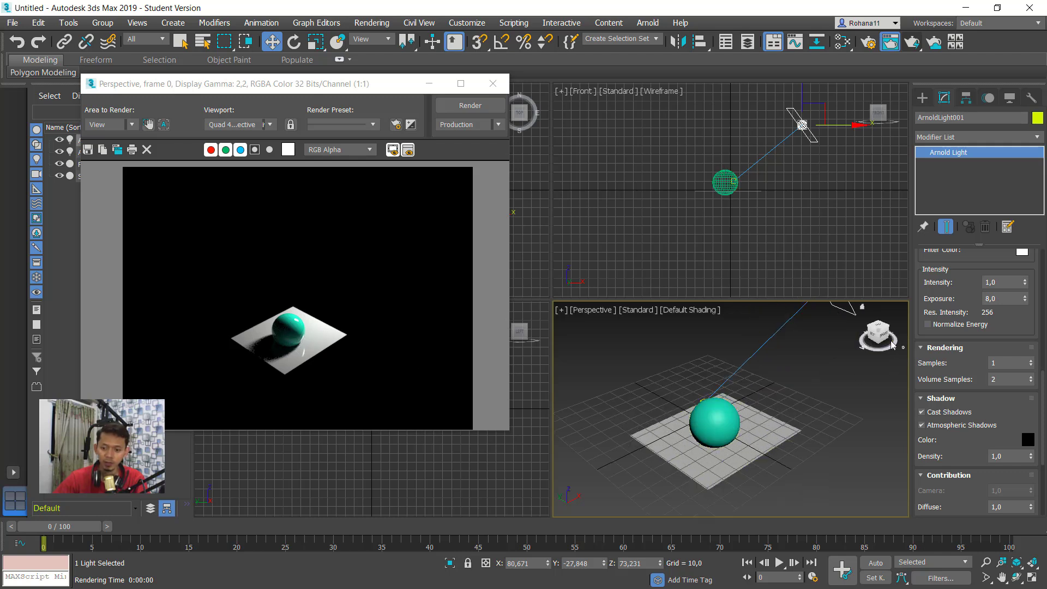
pyautogui.moveTo(888, 341); pyautogui.dragTo(879, 337)
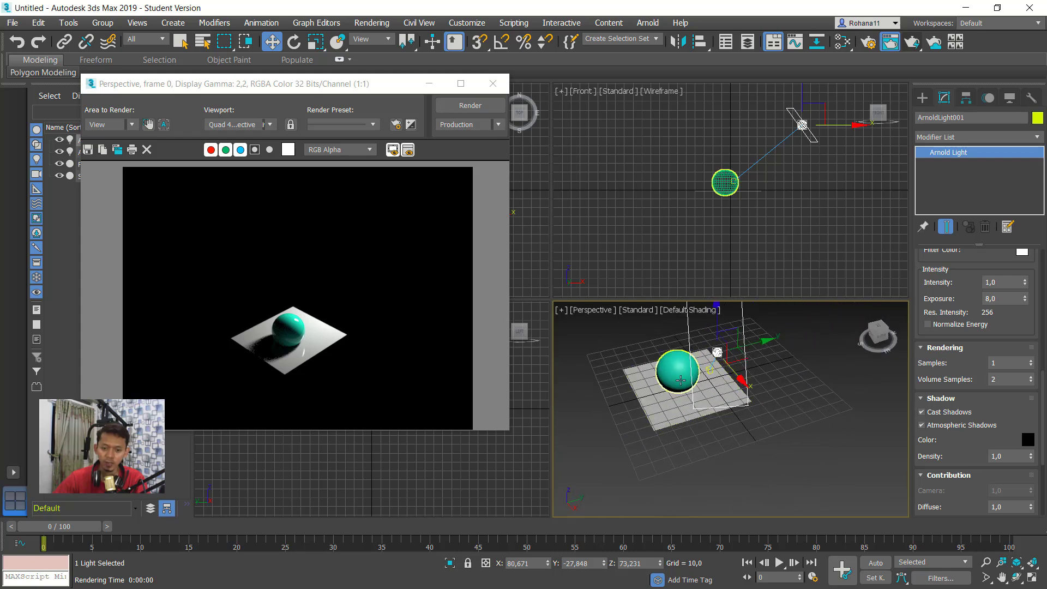
pyautogui.scroll(4, 696, 380)
pyautogui.moveTo(696, 381); pyautogui.dragTo(739, 383, button='middle')
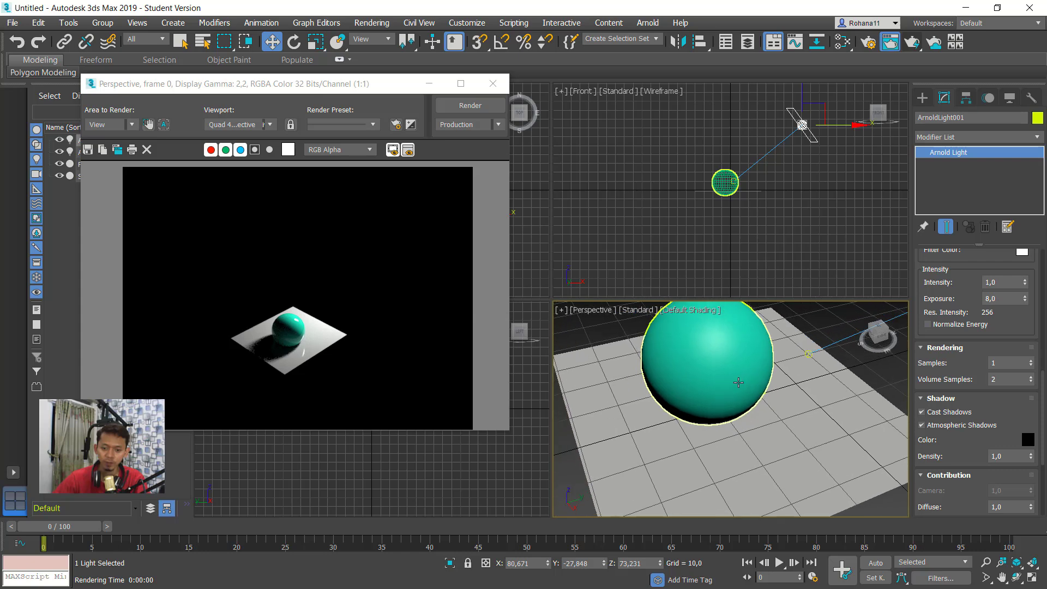
pyautogui.scroll(-2, 739, 384)
pyautogui.scroll(-1, 738, 384)
pyautogui.scroll(-1, 738, 384)
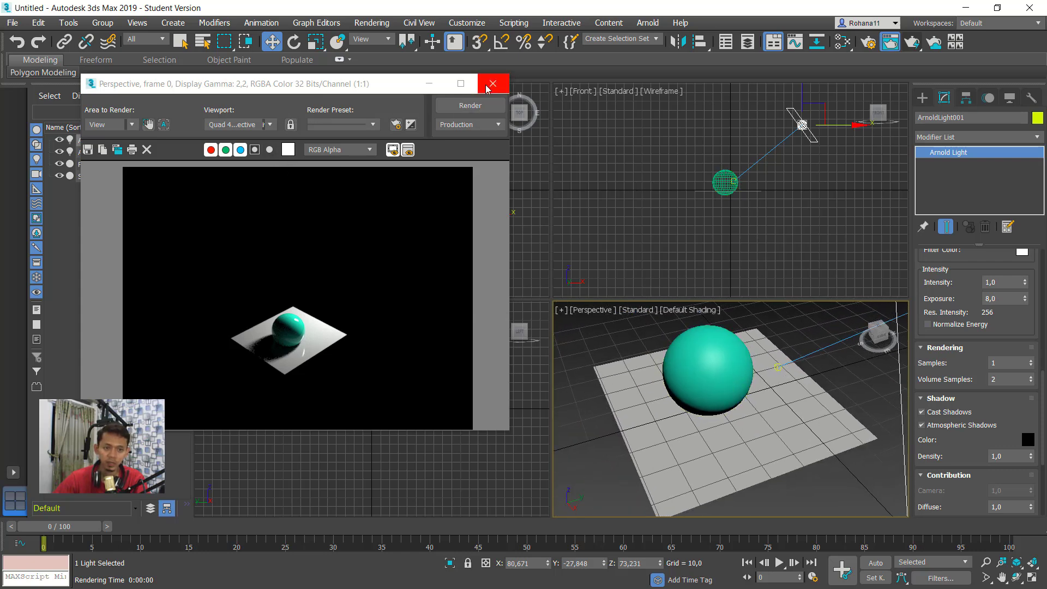
pyautogui.click(493, 85)
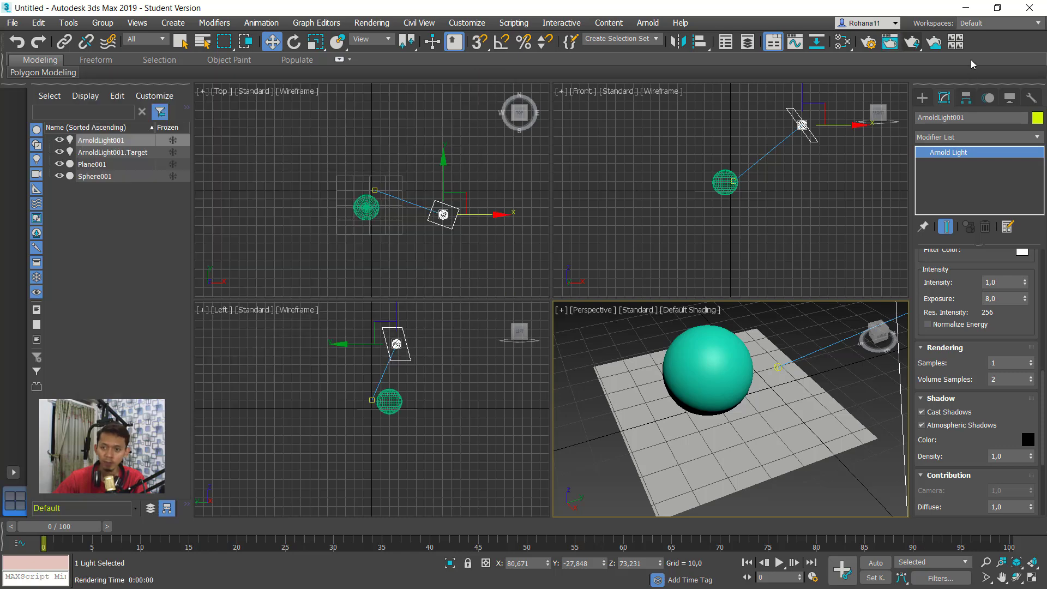
# Start an ActiveShade preview and set the Arnold light's intensity to 5
pyautogui.moveTo(913, 44); pyautogui.dragTo(918, 102)
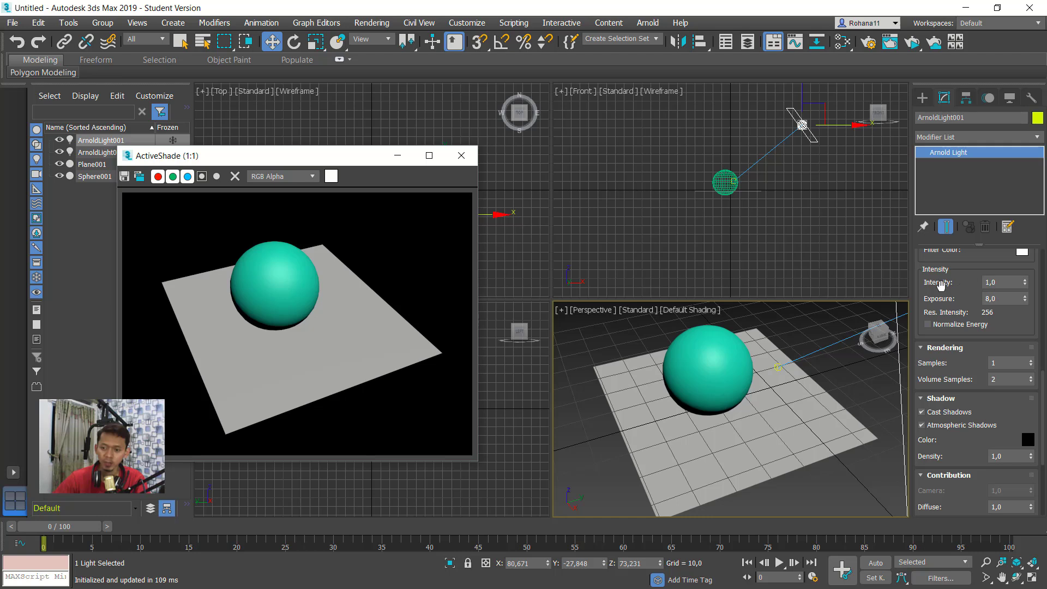
pyautogui.doubleClick(987, 283)
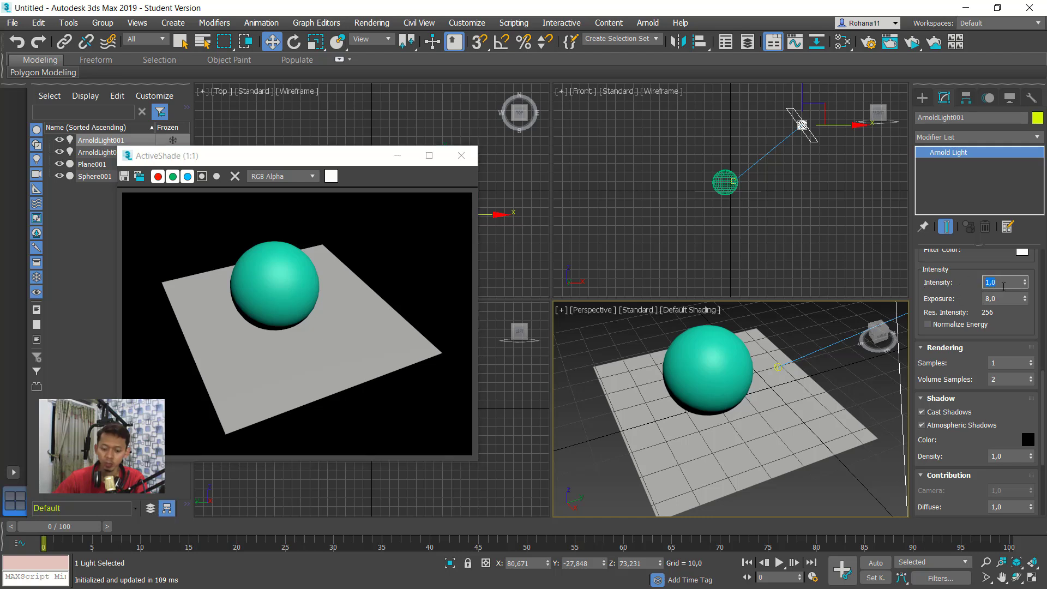
pyautogui.write('5')
pyautogui.press('Tab')
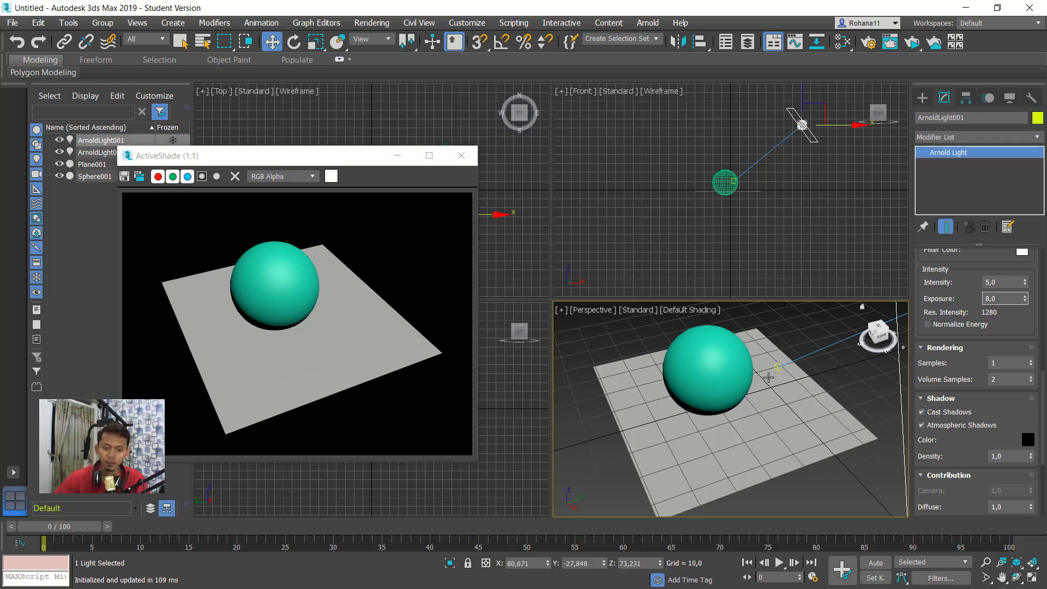
pyautogui.moveTo(286, 160); pyautogui.dragTo(300, 156)
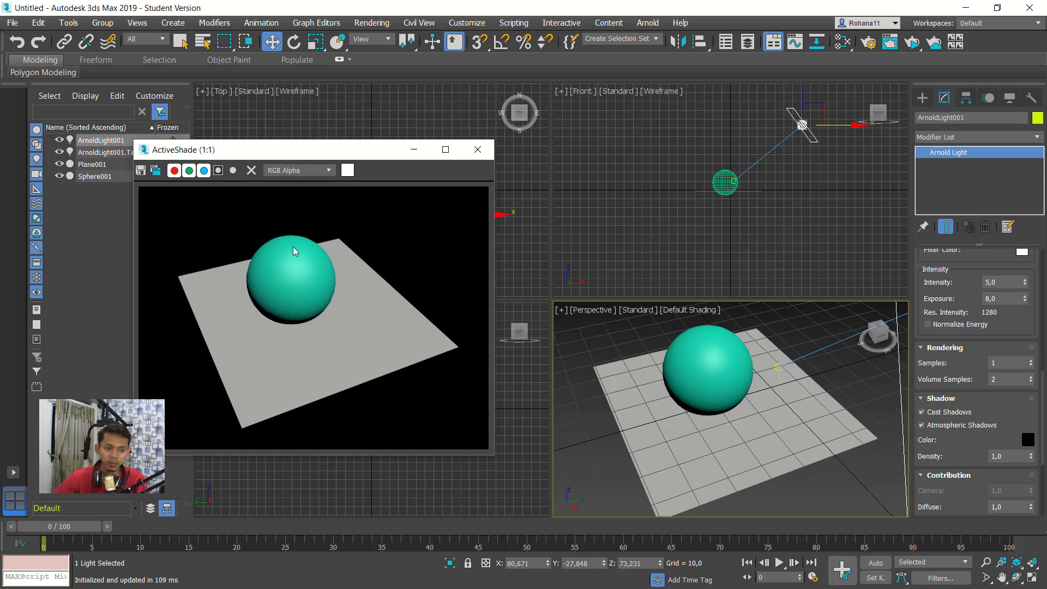
# Switch the ActiveShade renderer from Scanline to Arnold in its Render Setup
pyautogui.rightClick(391, 238)
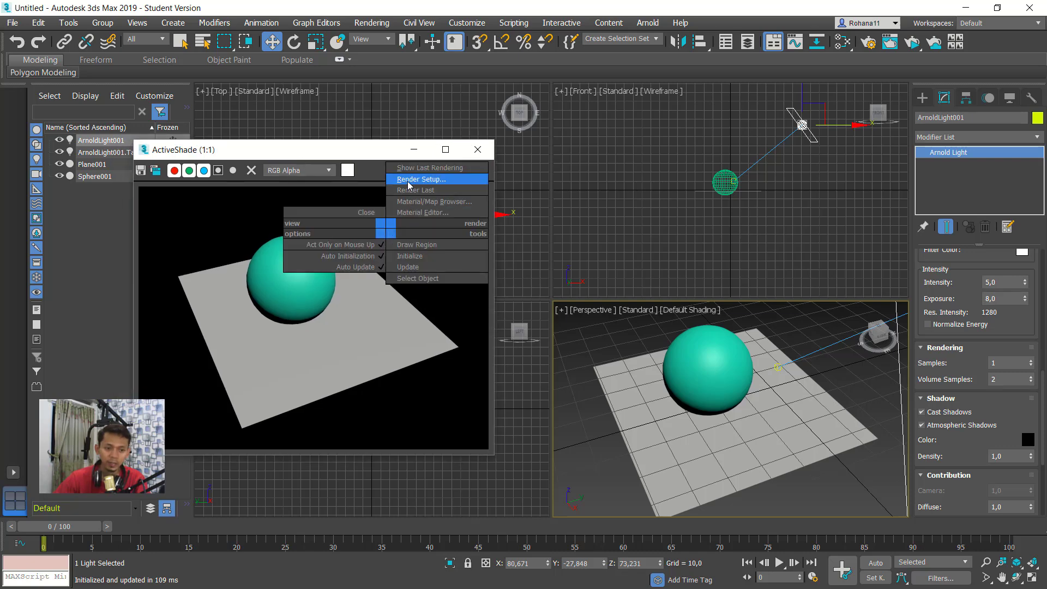
pyautogui.click(432, 183)
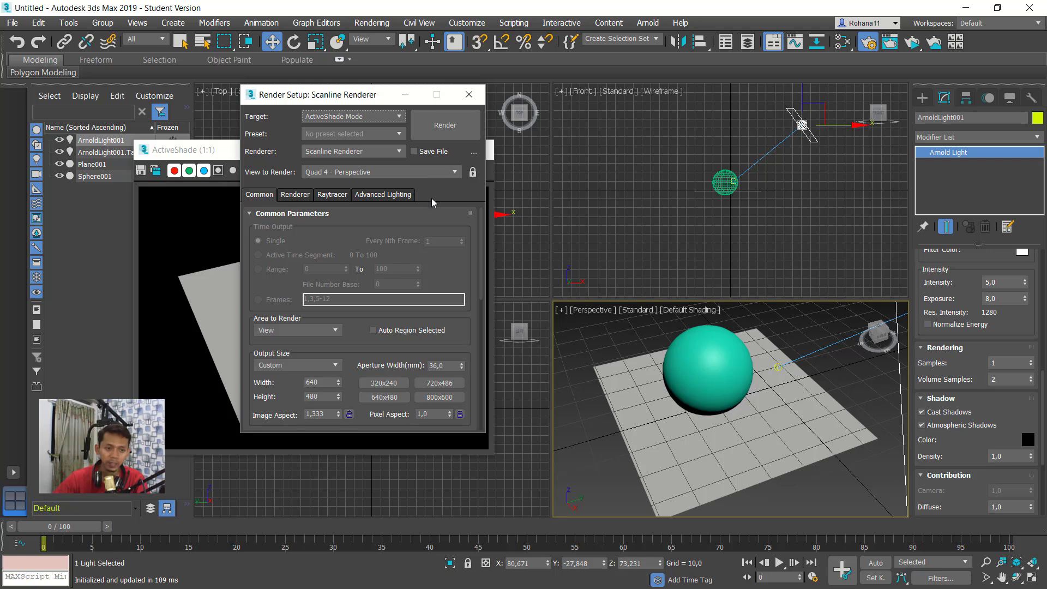
pyautogui.click(362, 155)
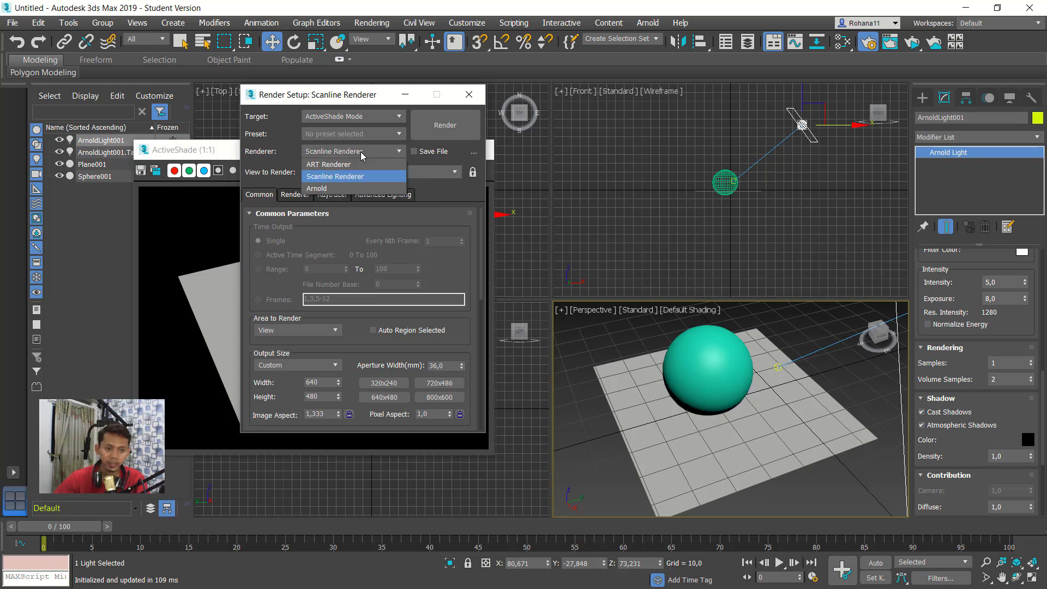
pyautogui.click(324, 189)
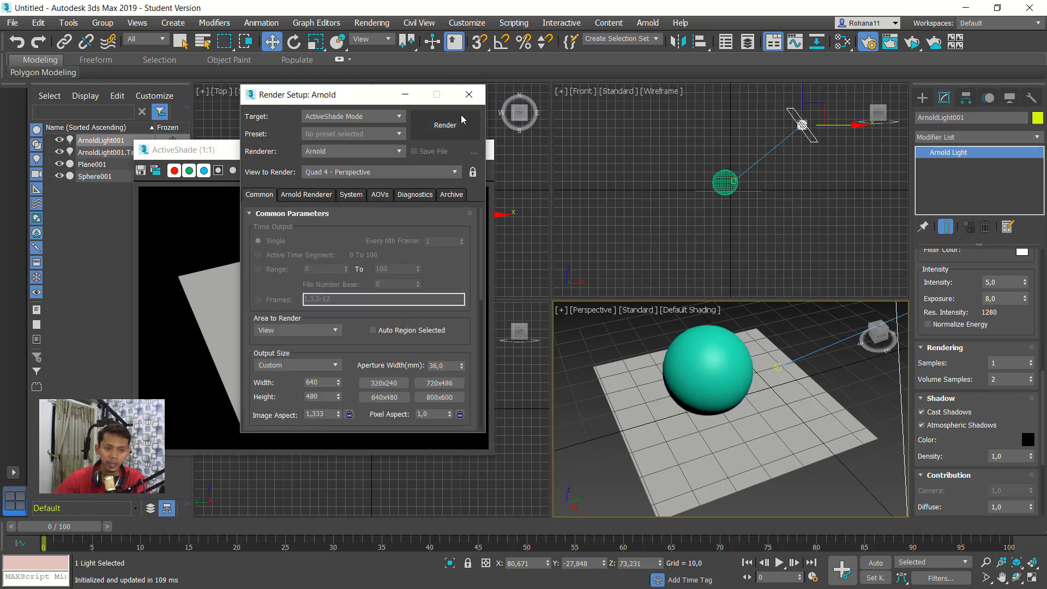
pyautogui.click(468, 95)
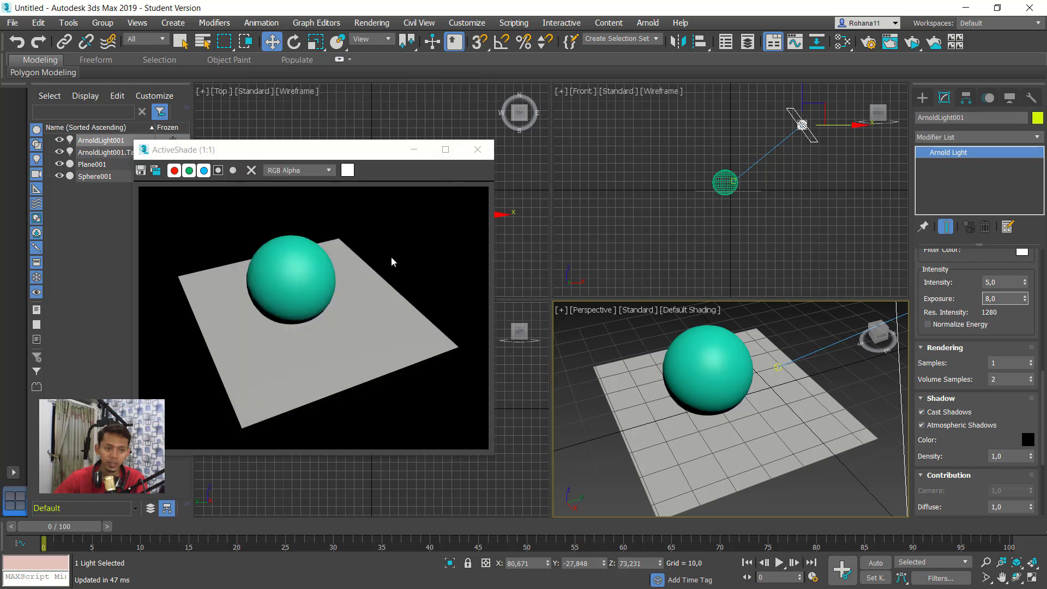
# Set the light's exposure to 3 and launch an Arnold ActiveShade render from Render Setup
pyautogui.doubleClick(1003, 298)
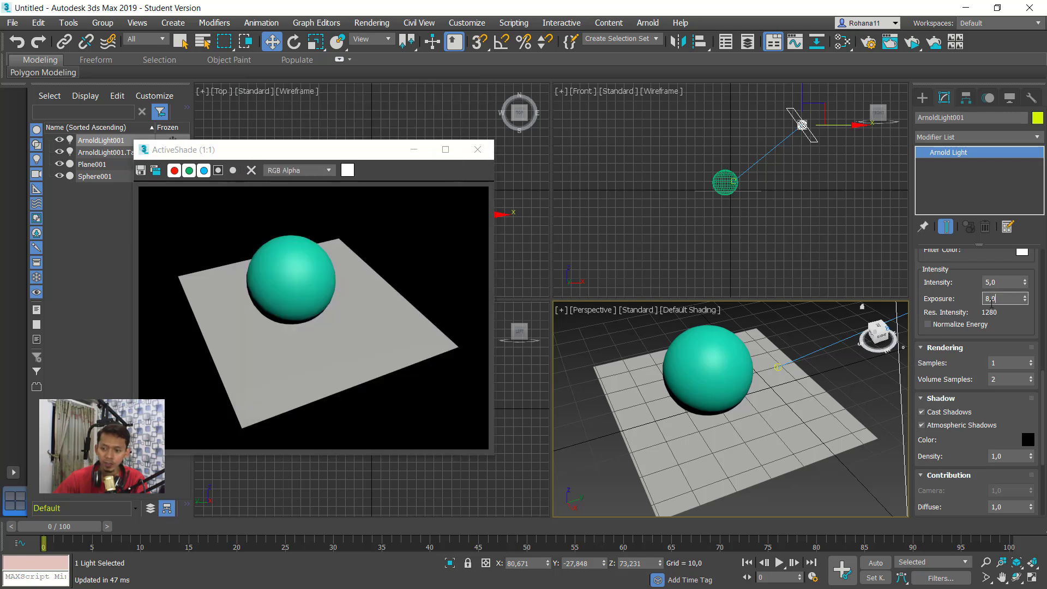
pyautogui.write('3')
pyautogui.click(1001, 282)
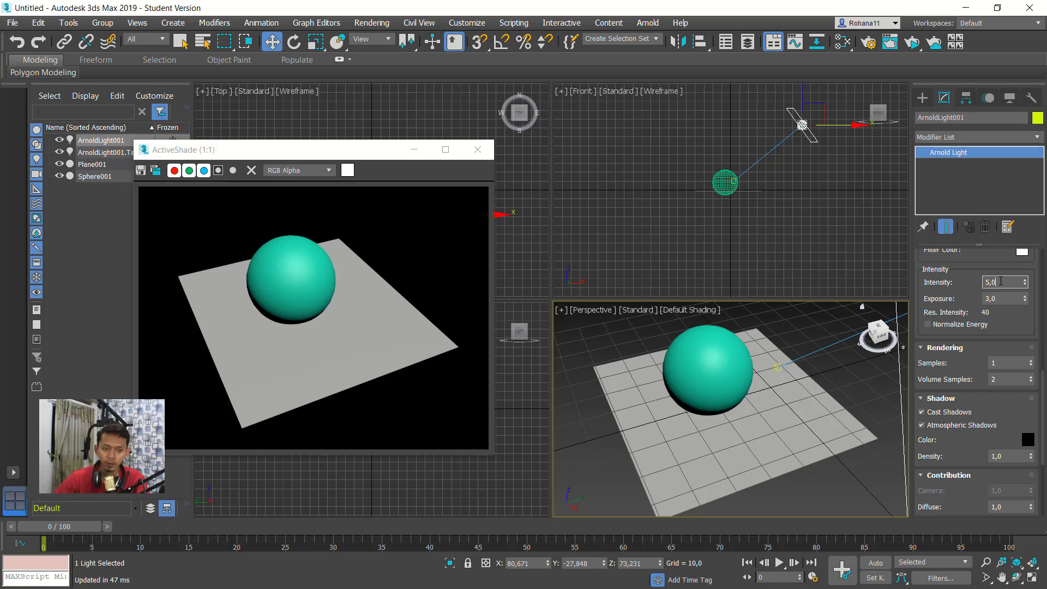
pyautogui.rightClick(394, 221)
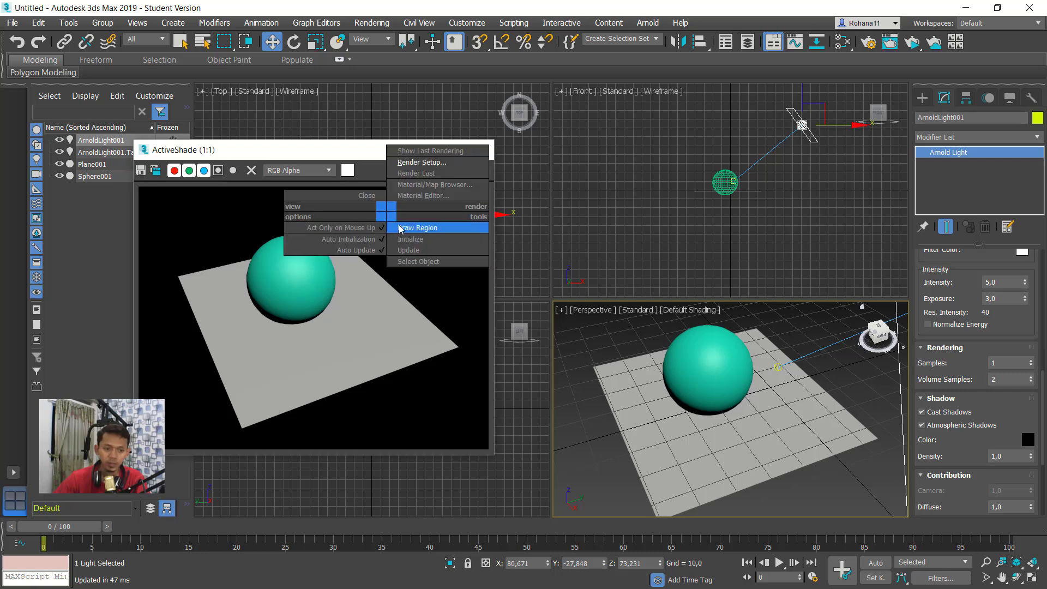
pyautogui.click(423, 164)
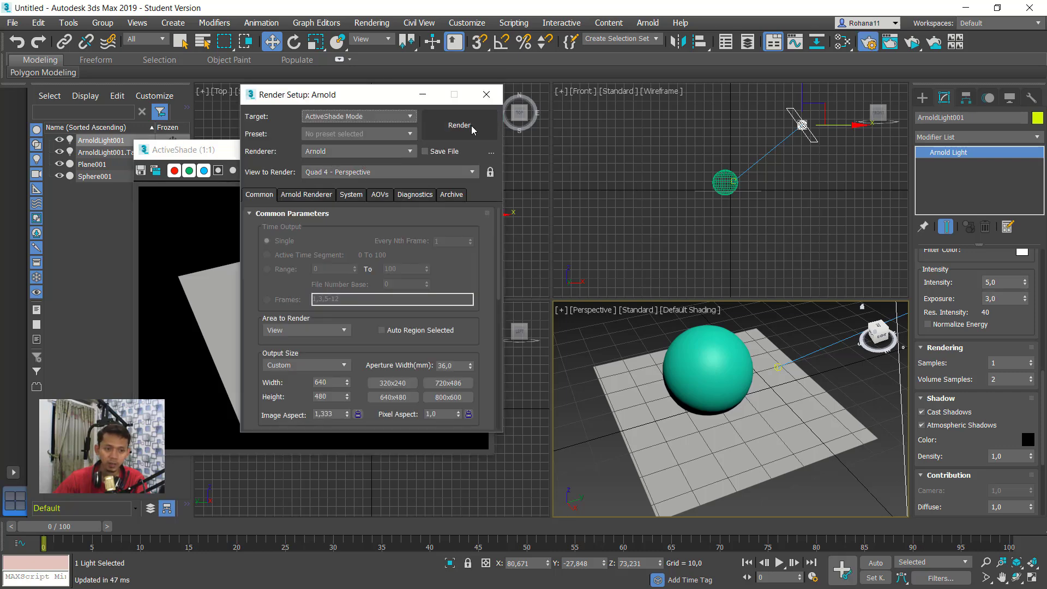
pyautogui.click(472, 129)
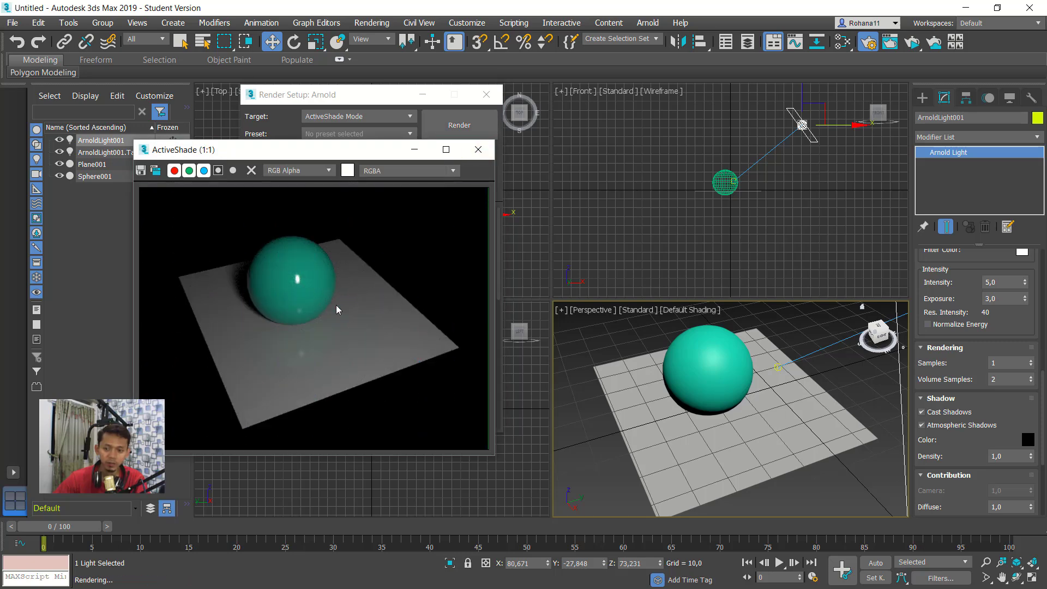
pyautogui.click(1006, 282)
pyautogui.write('2')
# Set the Arnold light's intensity to 4
pyautogui.click(1001, 300)
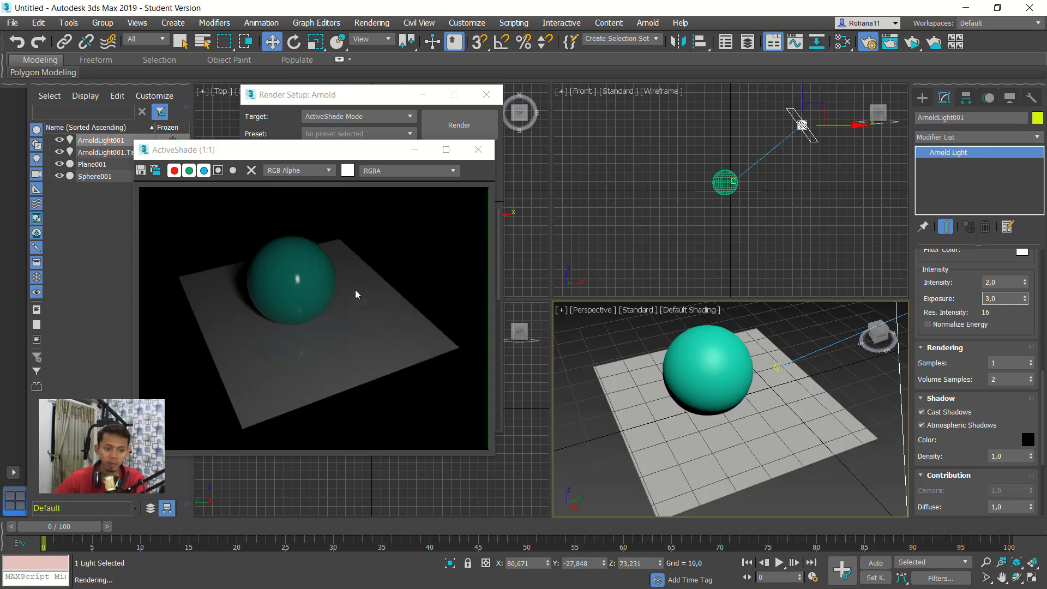
pyautogui.click(1002, 283)
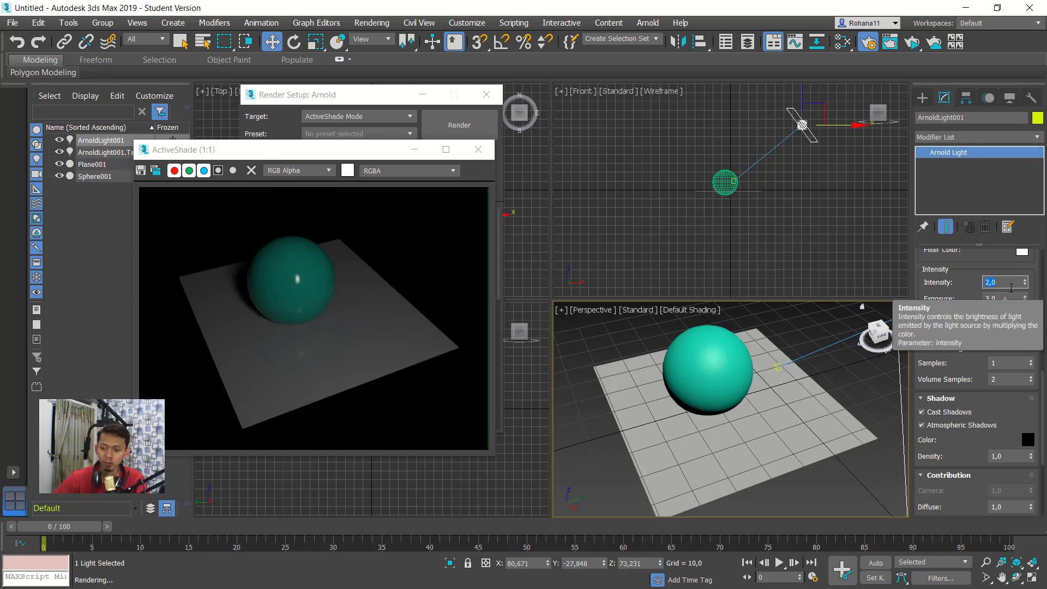
pyautogui.write('4')
pyautogui.click(1001, 298)
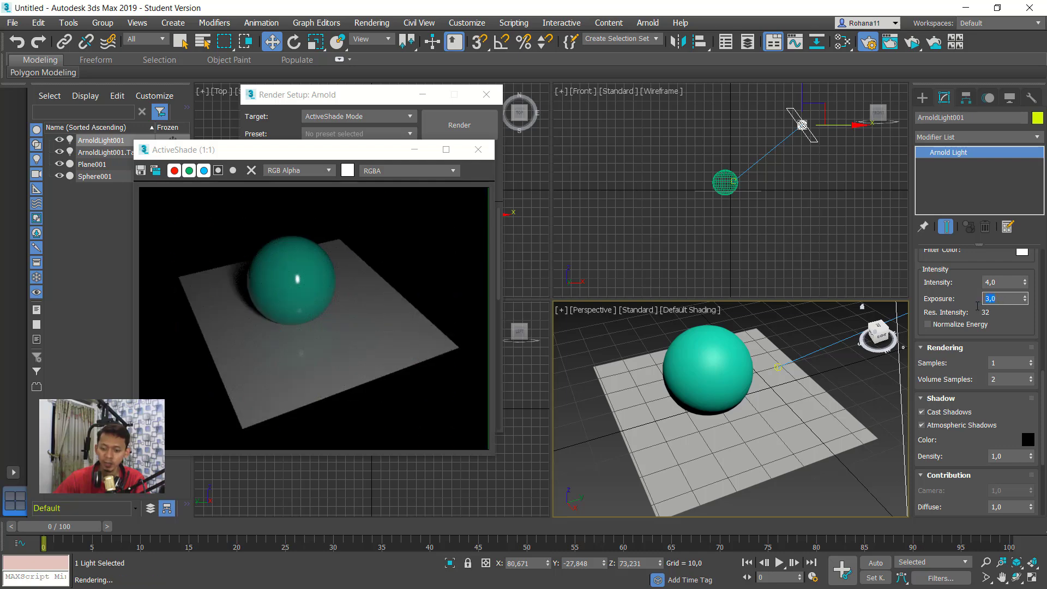
# Try an exposure of 6, then settle the light's exposure at 4
pyautogui.doubleClick(993, 304)
pyautogui.write('6')
pyautogui.press('Return')
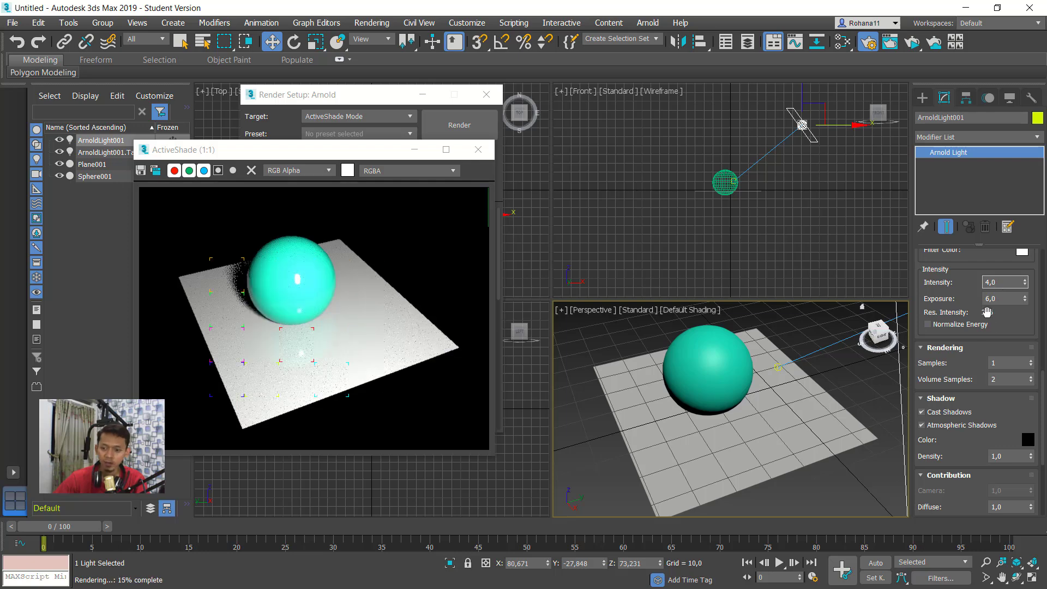
pyautogui.doubleClick(995, 300)
pyautogui.write('4')
pyautogui.hotkey('shift', 'Tab')
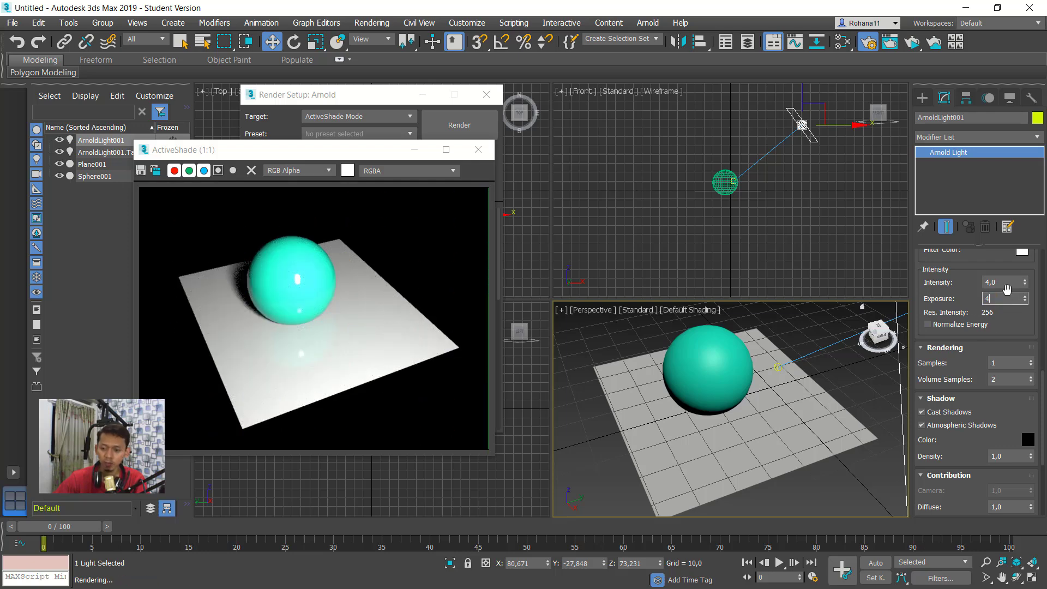
pyautogui.keyDown('alt'); pyautogui.moveTo(735, 411); pyautogui.dragTo(727, 411, button='middle'); pyautogui.keyUp('alt')
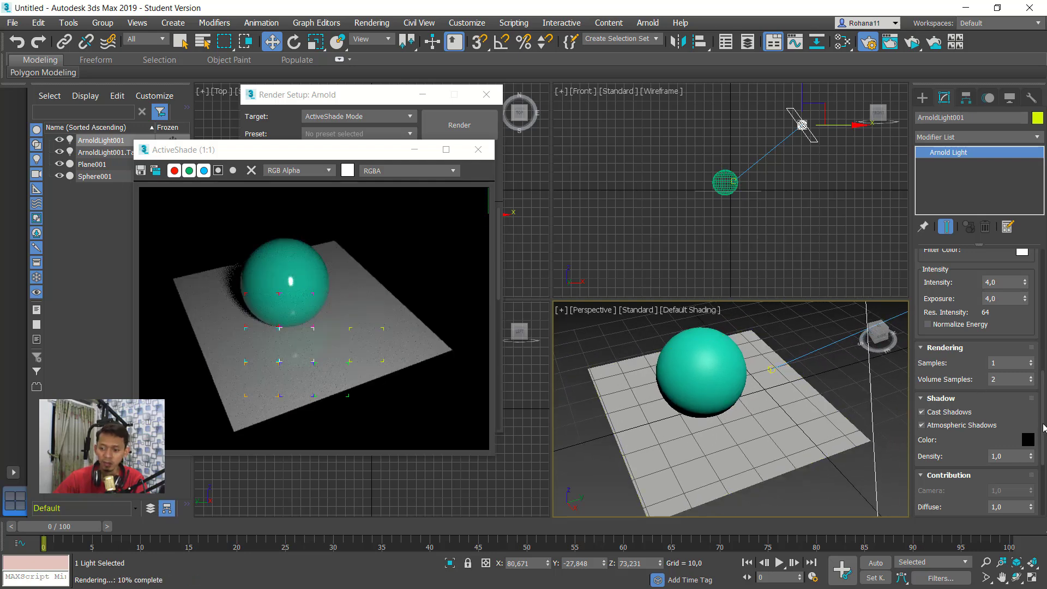
pyautogui.moveTo(1044, 418); pyautogui.dragTo(1045, 370)
# Set the Arnold quad light's size to Quad X 22 and Quad Y 50
pyautogui.scroll(3, 950, 374)
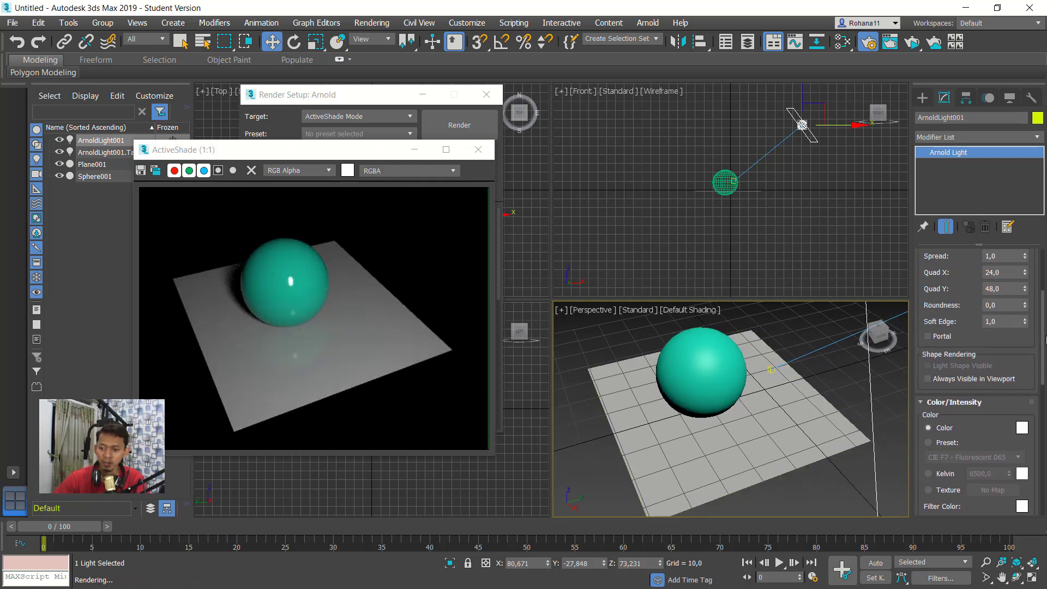
pyautogui.scroll(2, 950, 374)
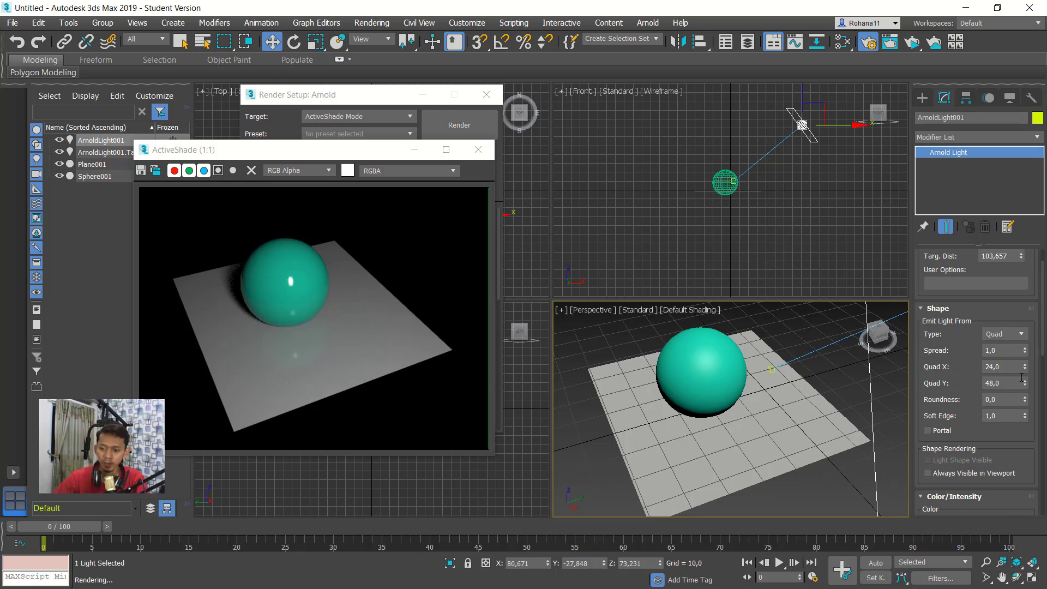
pyautogui.moveTo(1014, 369); pyautogui.dragTo(984, 370)
pyautogui.write('44')
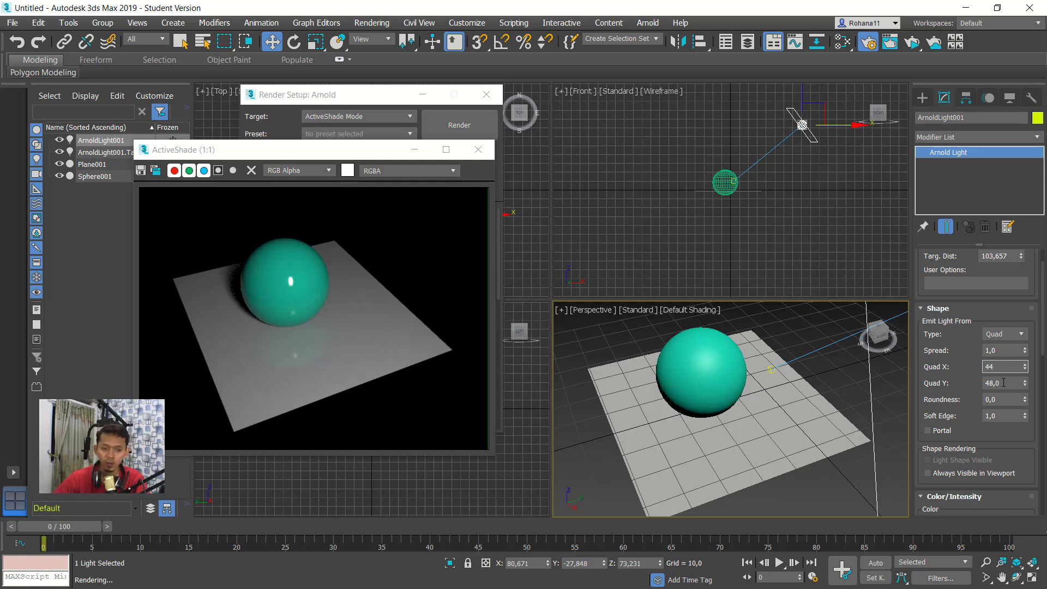
pyautogui.press('Tab')
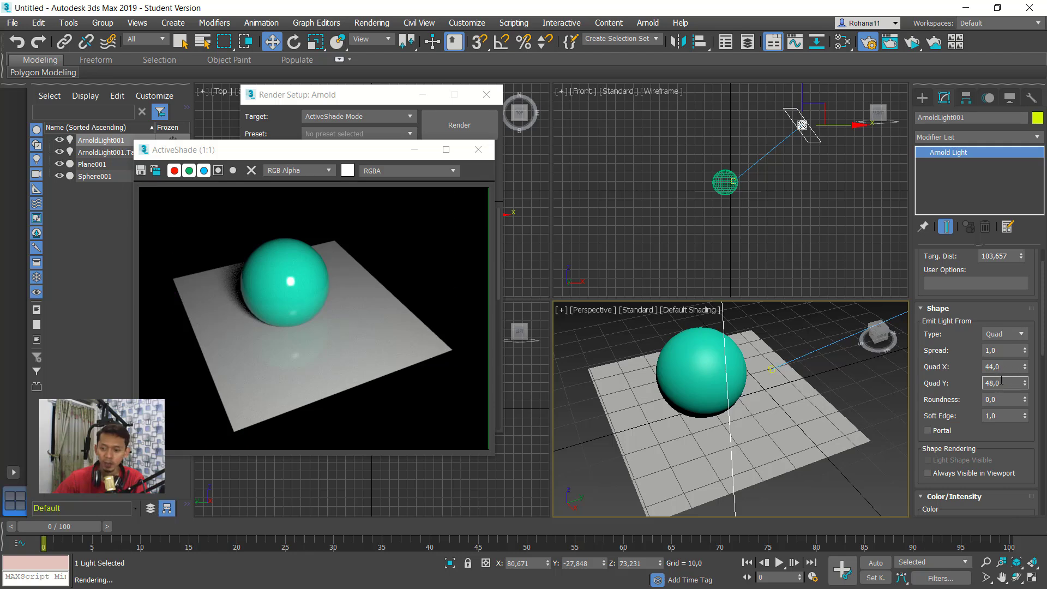
pyautogui.moveTo(1002, 368); pyautogui.dragTo(985, 367)
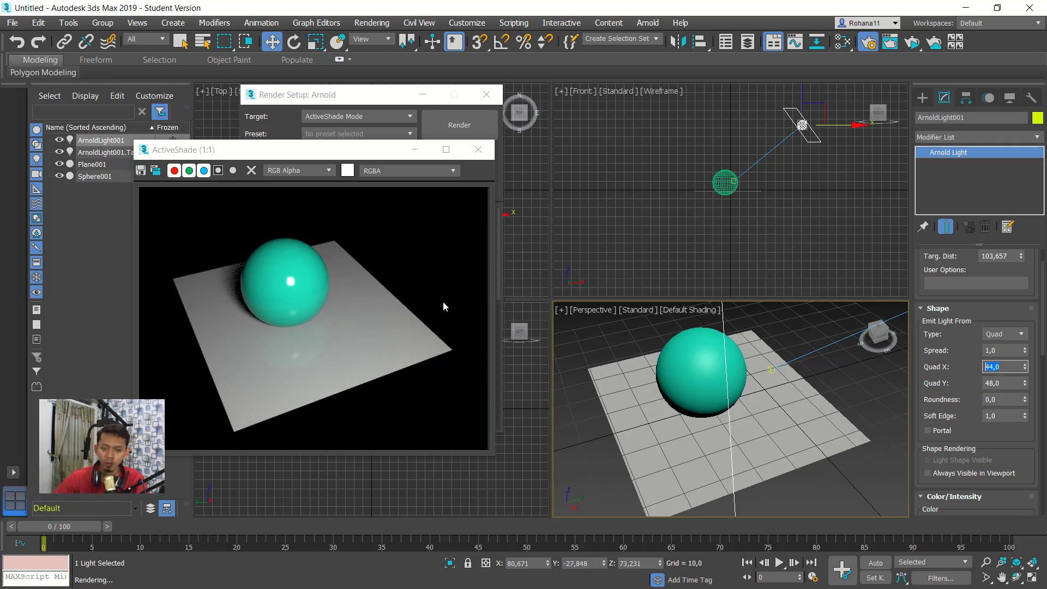
pyautogui.write('22')
pyautogui.click(1012, 384)
pyautogui.write('5')
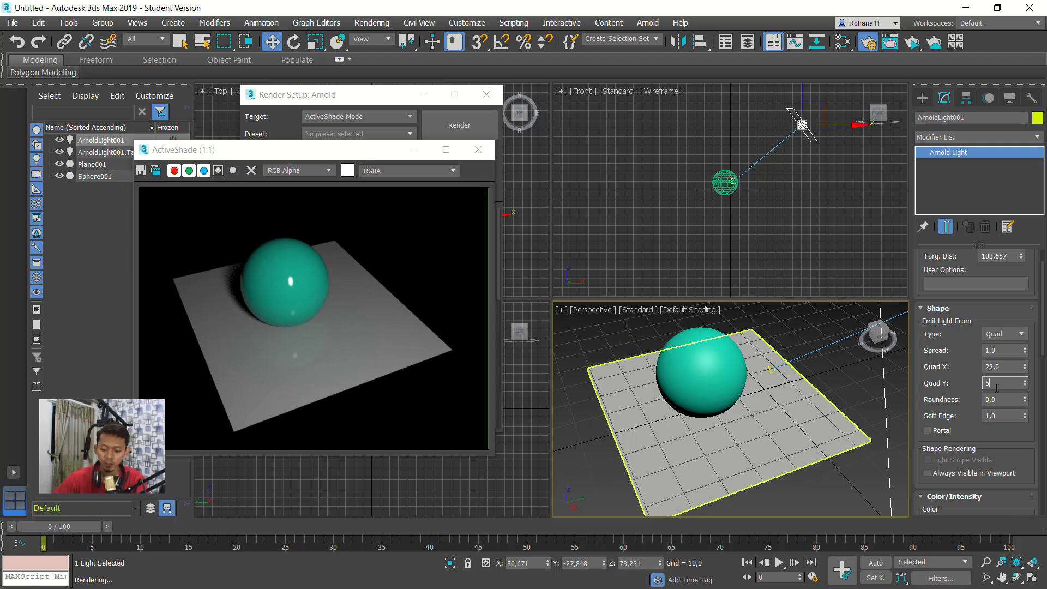
pyautogui.write('0')
pyautogui.press('Return')
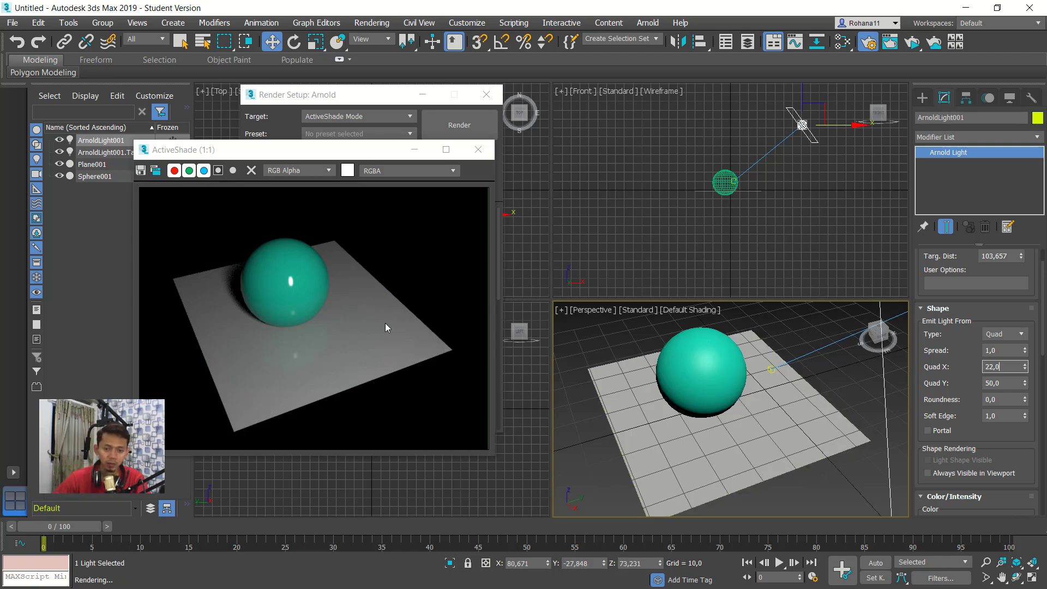
pyautogui.press('Return')
# Try several hues, then set the light colour to cyan (35, 216, 193)
pyautogui.scroll(-1, 976, 382)
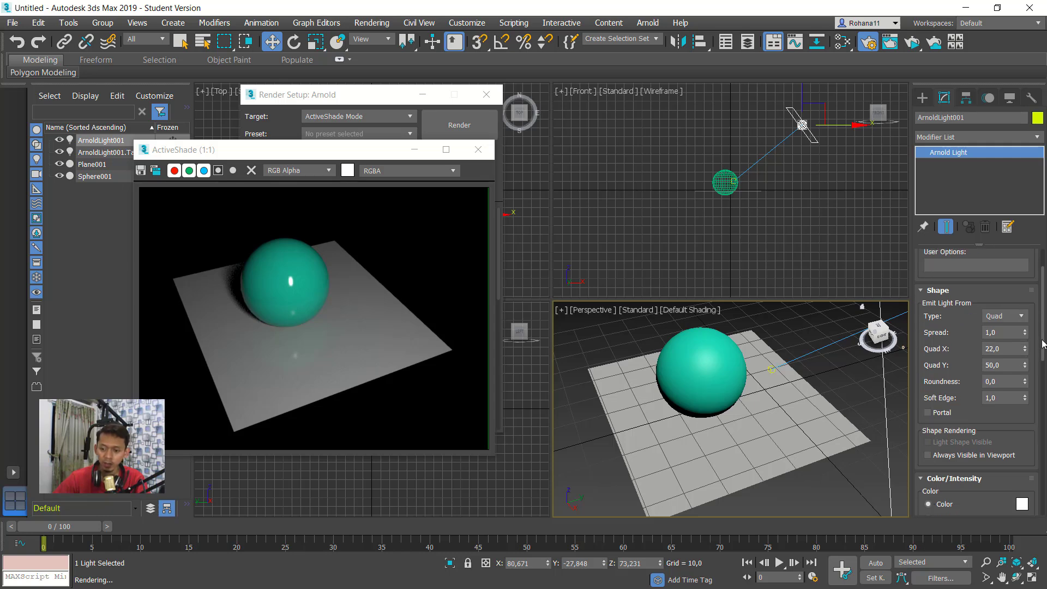
pyautogui.scroll(-2, 976, 381)
pyautogui.scroll(-2, 976, 382)
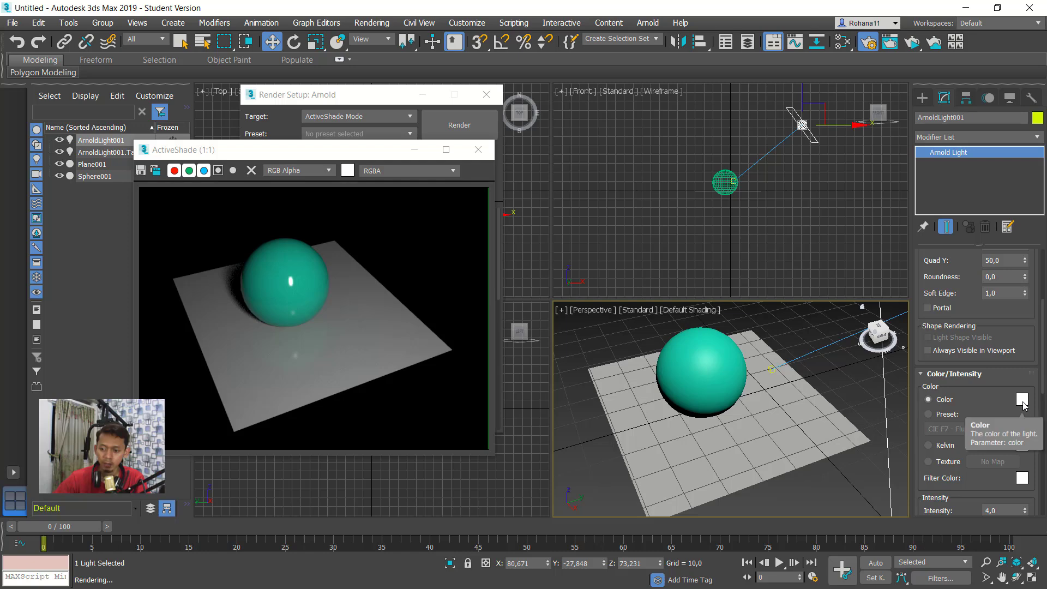
pyautogui.click(1022, 401)
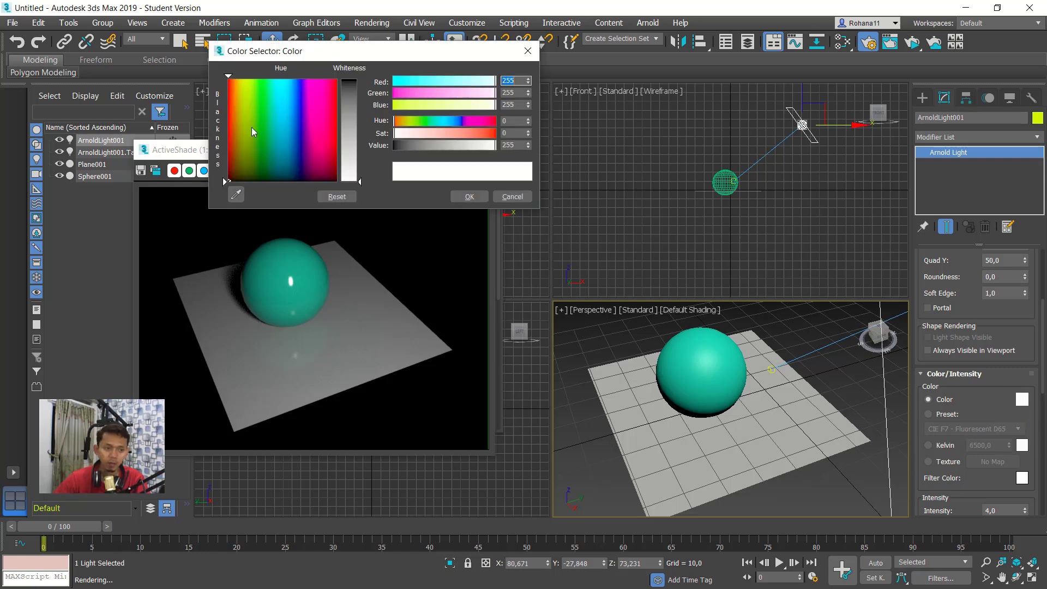
pyautogui.moveTo(245, 99); pyautogui.dragTo(241, 94)
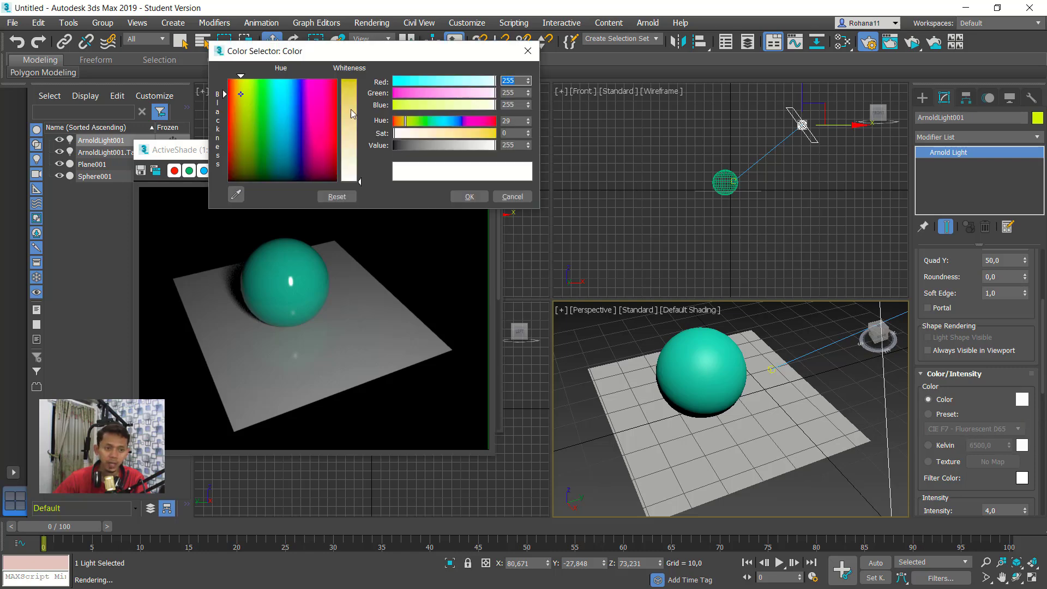
pyautogui.click(356, 94)
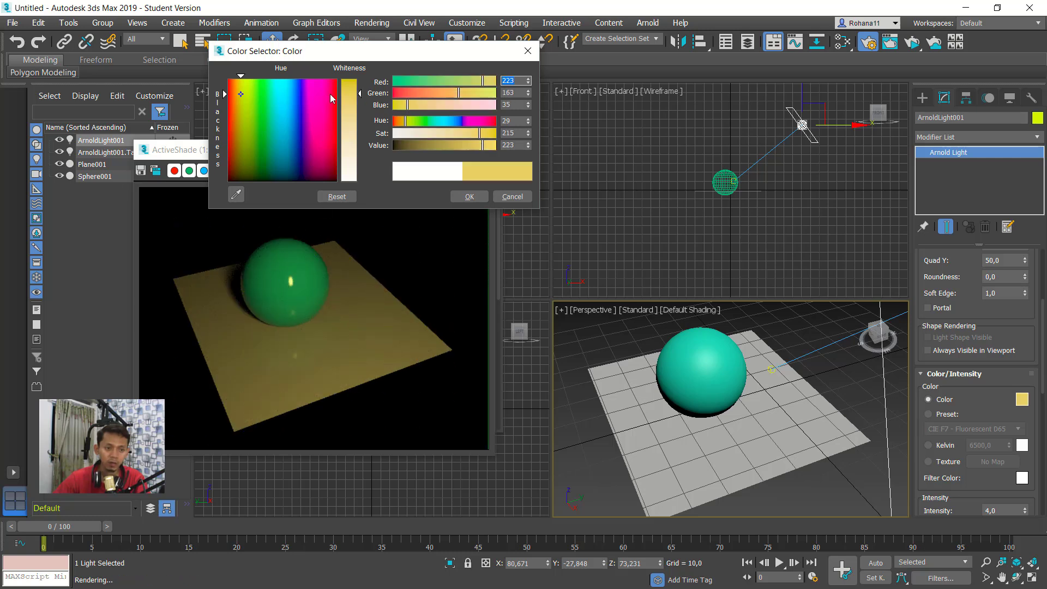
pyautogui.click(334, 89)
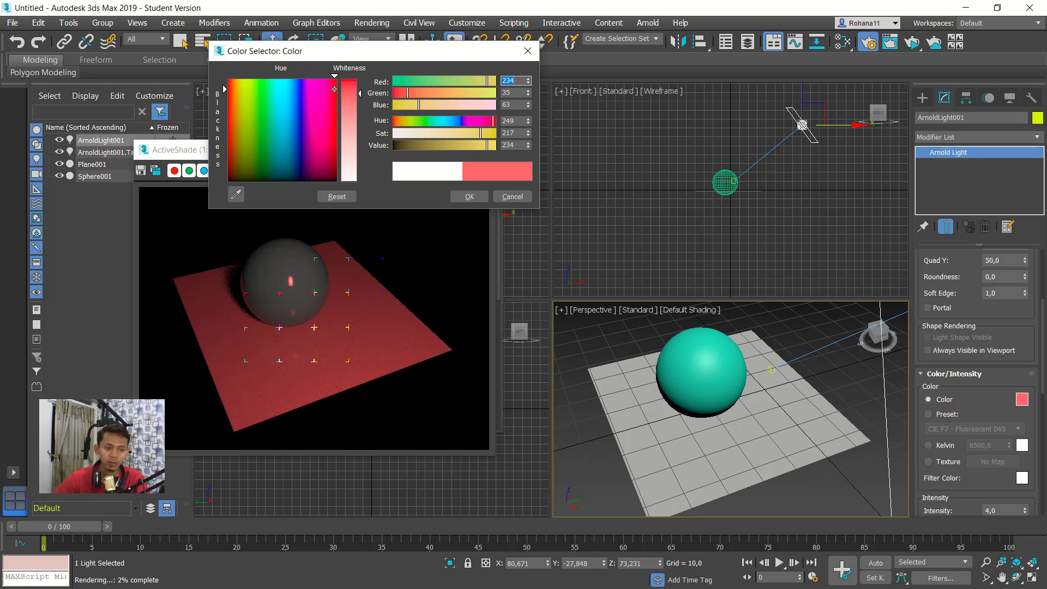
pyautogui.click(298, 118)
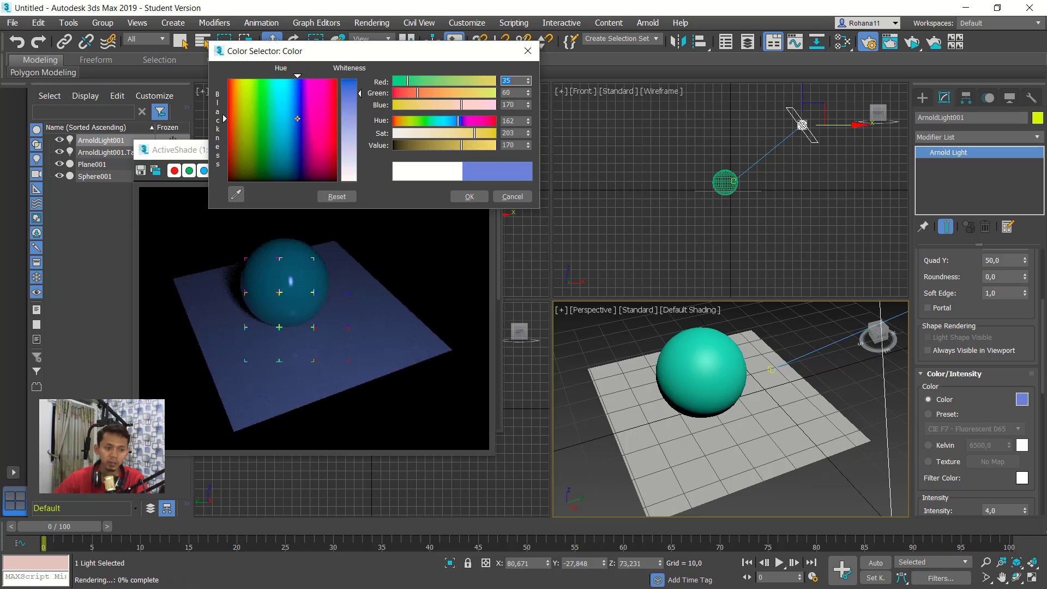
pyautogui.click(281, 97)
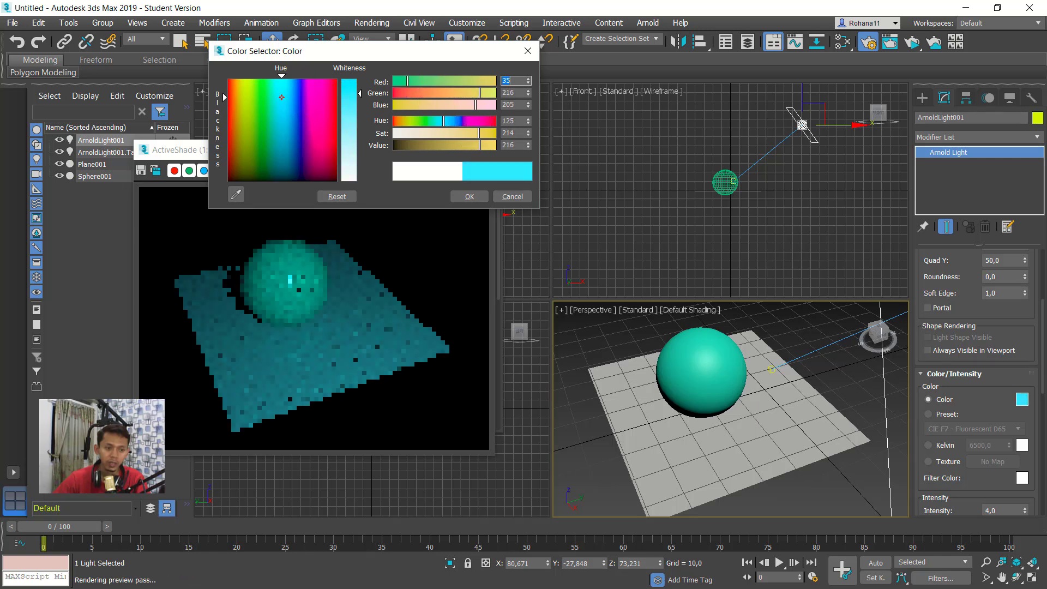
pyautogui.click(280, 97)
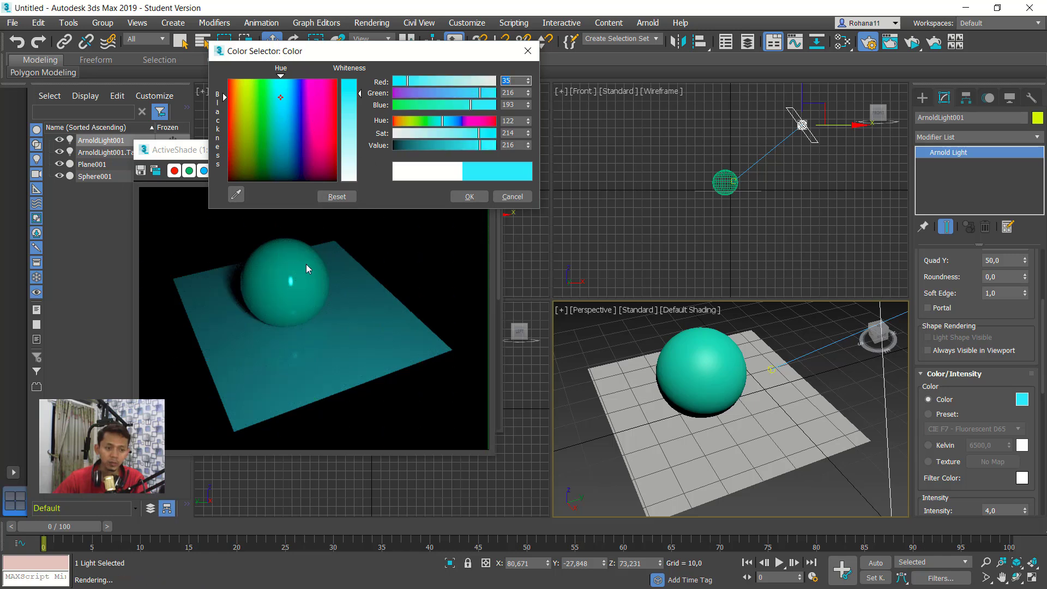
pyautogui.click(469, 198)
pyautogui.moveTo(720, 397); pyautogui.dragTo(721, 398, button='middle')
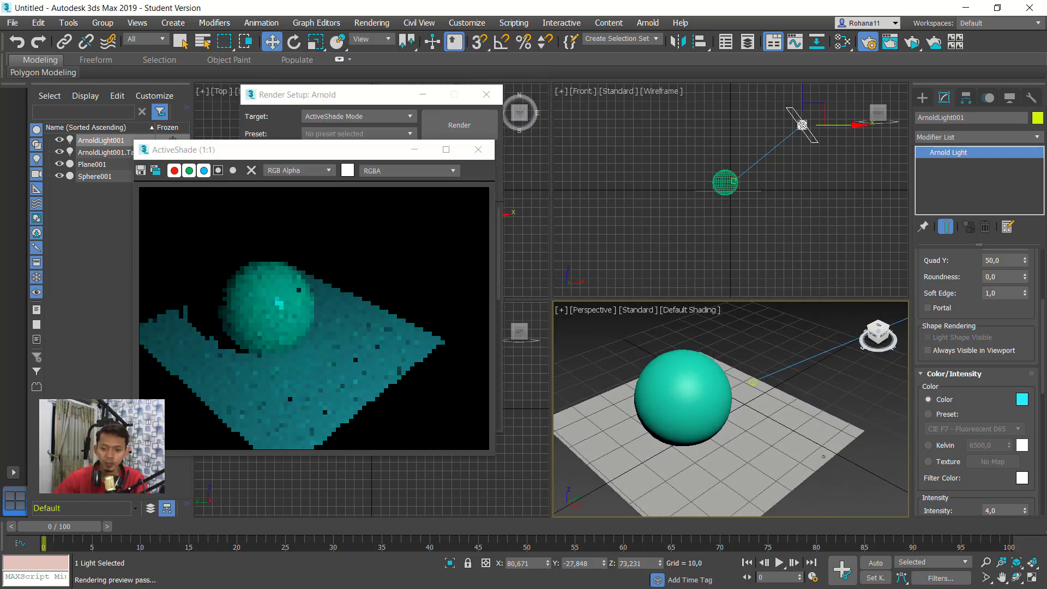
# Orbit the Perspective view lower then higher, and scroll the panel down to the Shadow rollout
pyautogui.moveTo(875, 342)
pyautogui.keyDown('alt'); pyautogui.mouseDown(button='middle')
pyautogui.moveTo(723, 451)
pyautogui.moveTo(791, 392)
pyautogui.mouseUp(button='middle'); pyautogui.keyUp('alt')
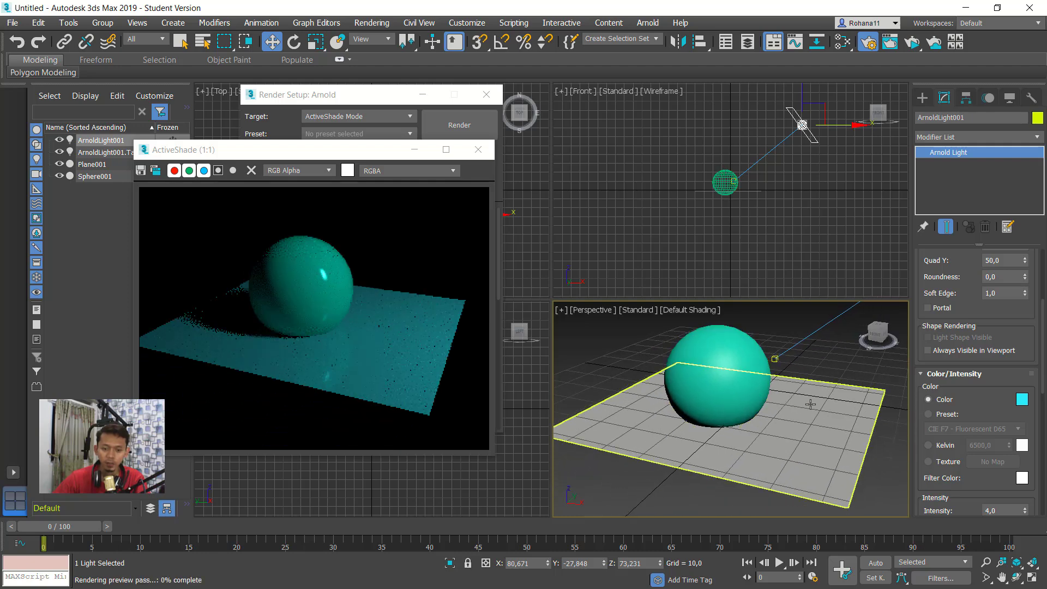
pyautogui.moveTo(878, 336)
pyautogui.keyDown('alt'); pyautogui.mouseDown(button='middle')
pyautogui.moveTo(860, 419)
pyautogui.moveTo(859, 406)
pyautogui.mouseUp(button='middle'); pyautogui.keyUp('alt')
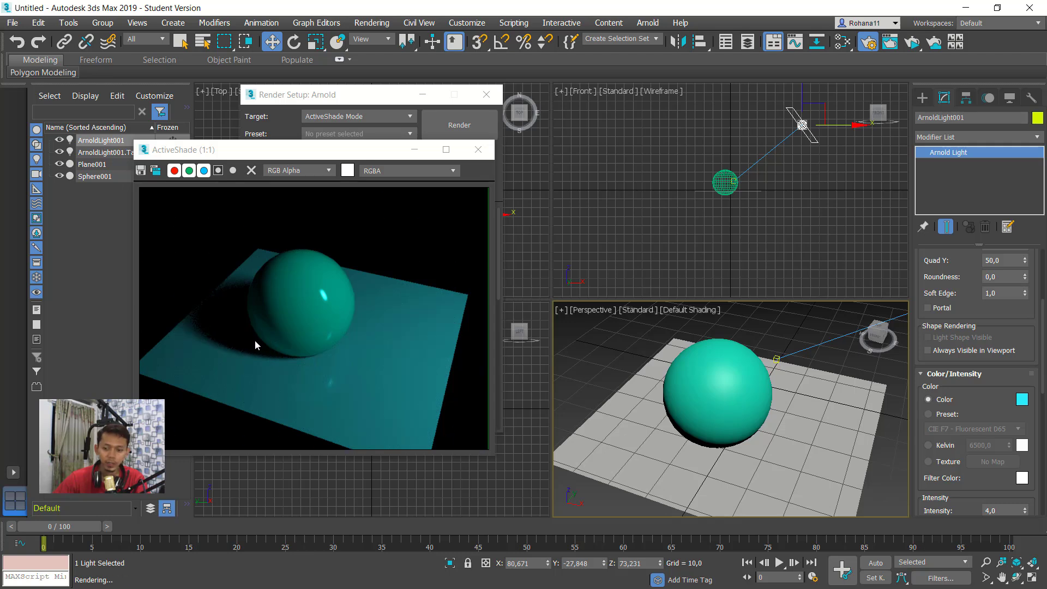
pyautogui.moveTo(1042, 314)
pyautogui.mouseDown()
pyautogui.moveTo(1042, 438)
pyautogui.moveTo(1042, 409)
pyautogui.mouseUp()
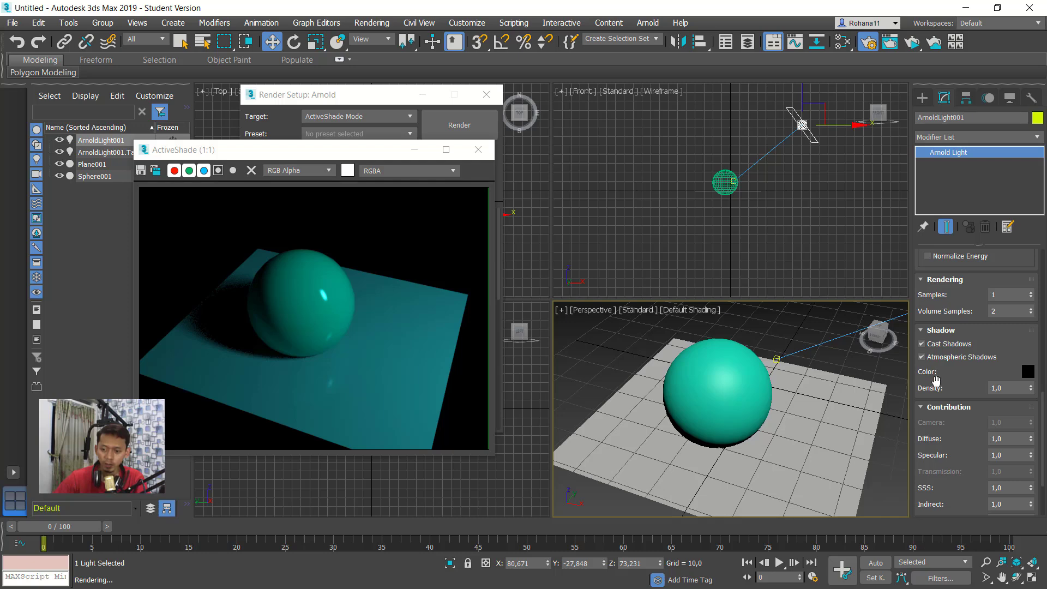
# Set the Arnold light's shadow colour to mid-grey 136, 136, 136
pyautogui.click(1029, 371)
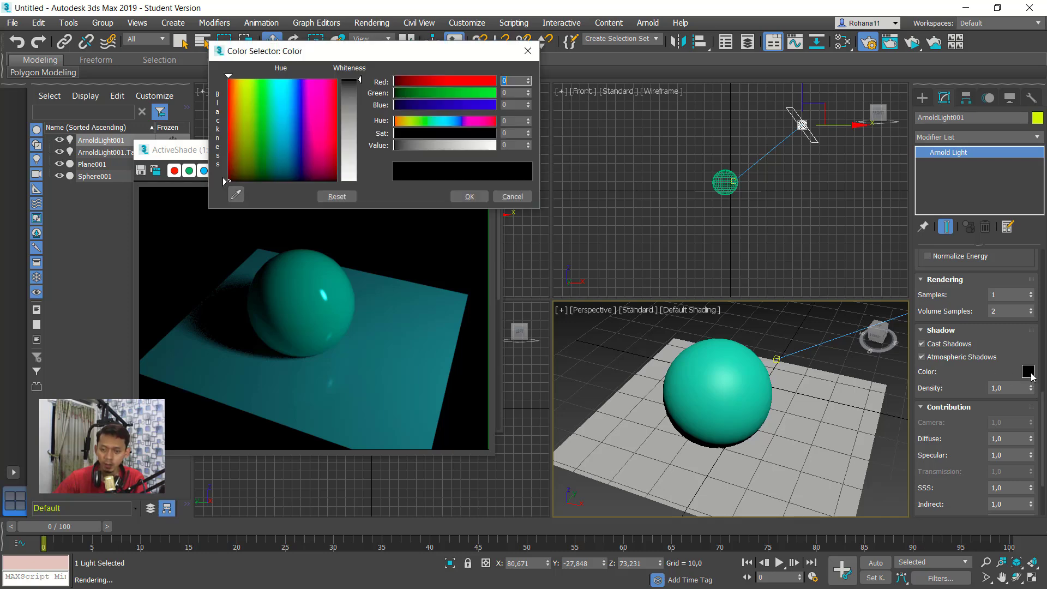
pyautogui.moveTo(354, 139); pyautogui.dragTo(353, 133)
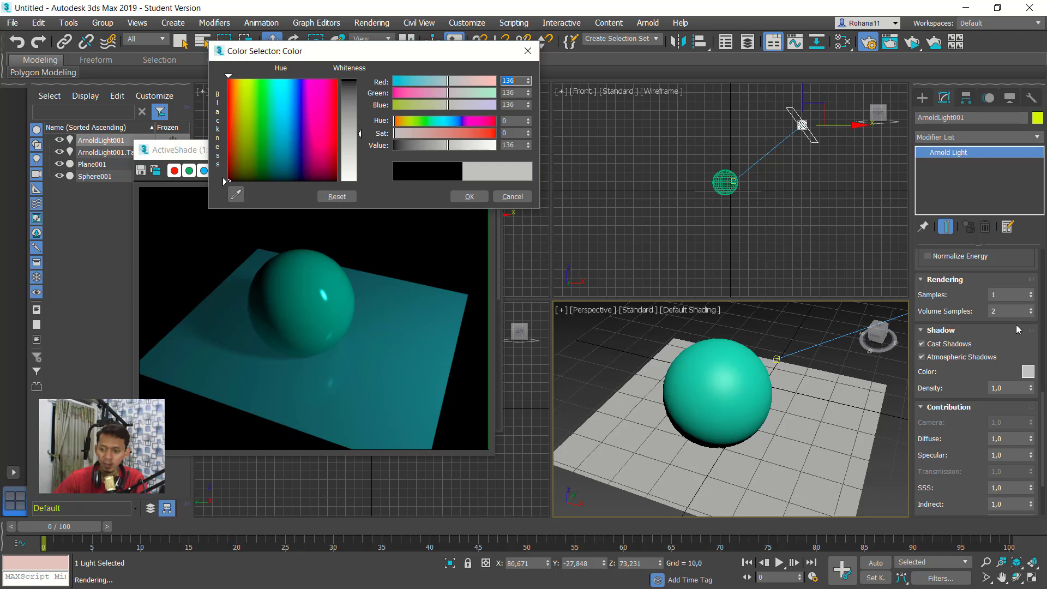
pyautogui.scroll(2, 1042, 412)
pyautogui.scroll(2, 1041, 411)
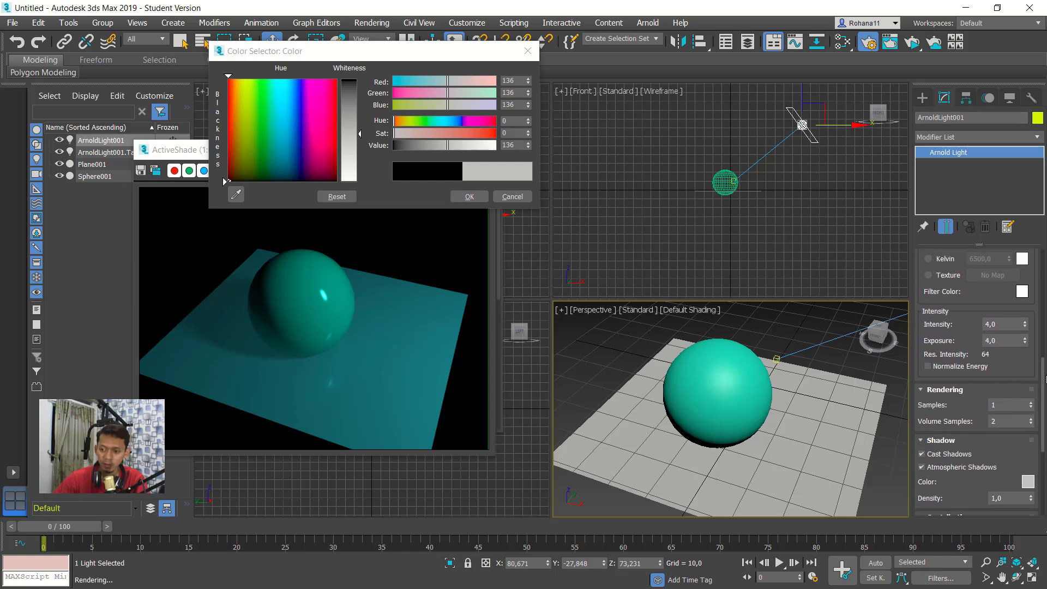
# Raise the Arnold light intensity to 5, then 6, and nudge the view to refresh ActiveShade
pyautogui.doubleClick(1000, 323)
pyautogui.write('5')
pyautogui.press('Return')
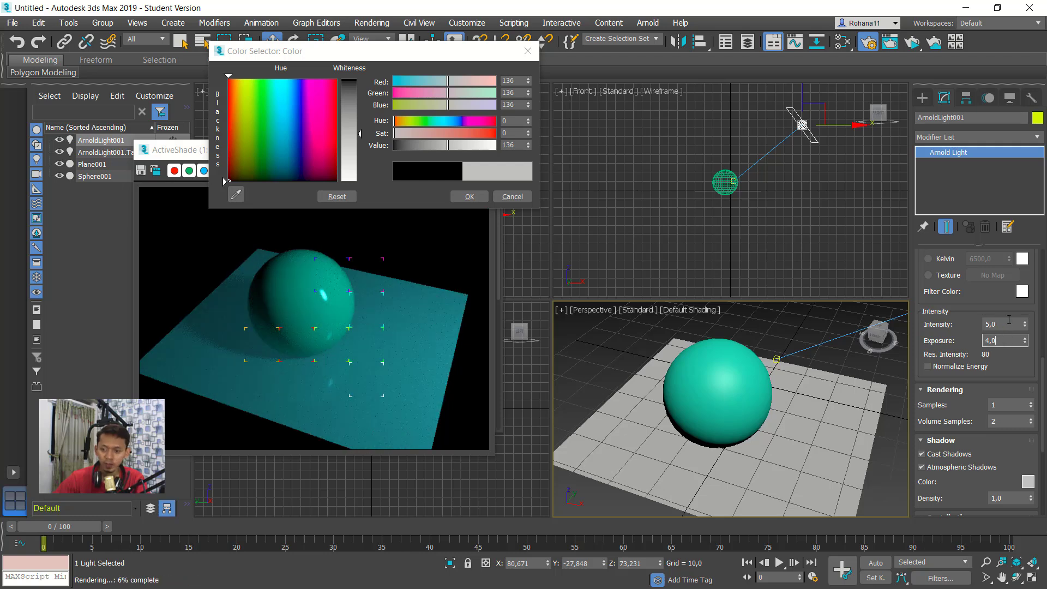
pyautogui.doubleClick(991, 325)
pyautogui.write('6')
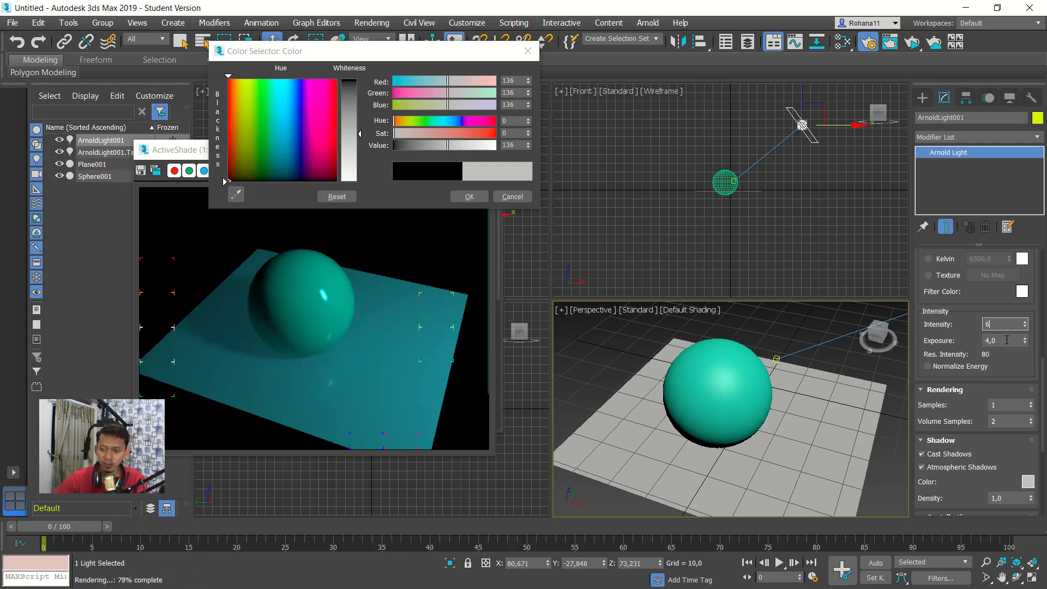
pyautogui.click(1007, 340)
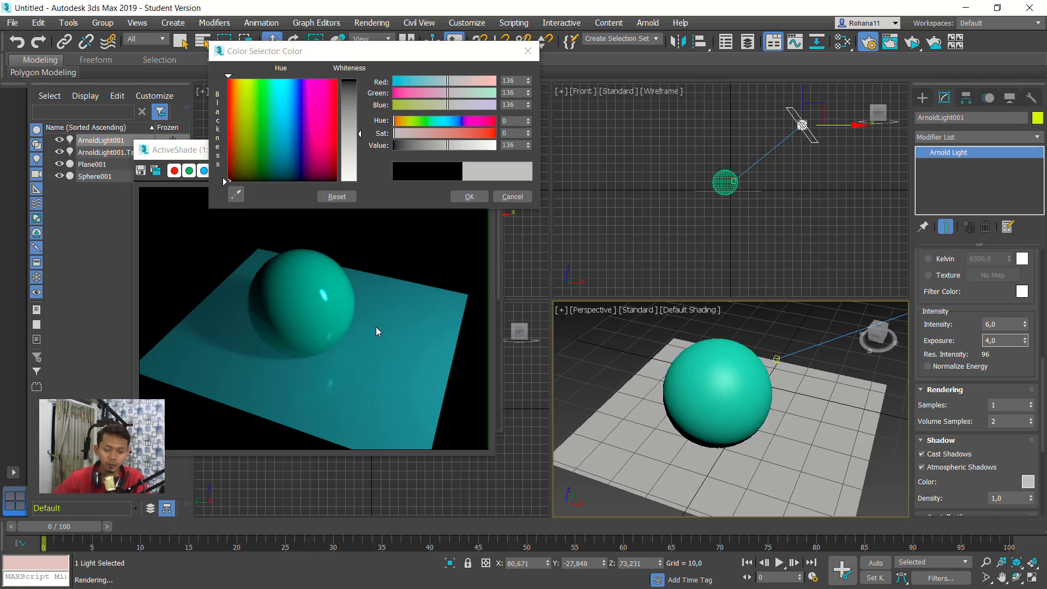
pyautogui.keyDown('alt'); pyautogui.moveTo(811, 378); pyautogui.dragTo(791, 371, button='middle'); pyautogui.keyUp('alt')
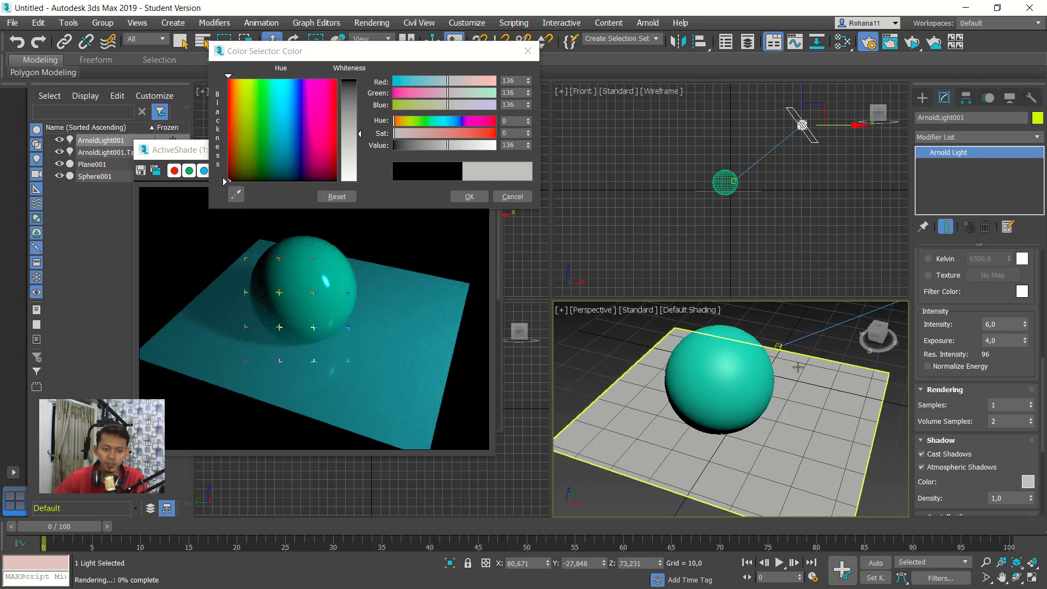